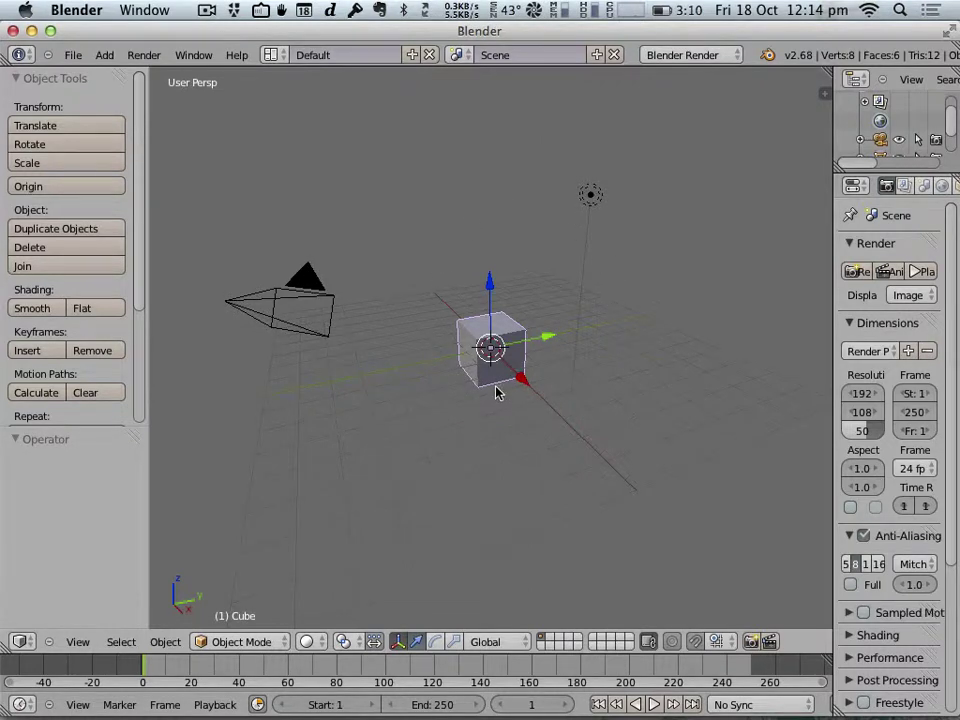
Orbit and zoom the viewport around the default cube
{"action": "middle_click_drag", "start_coordinate": [497, 392], "coordinate": [293, 129]}
{"action": "scroll", "coordinate": [293, 129], "scroll_direction": "up", "scroll_amount": 4}
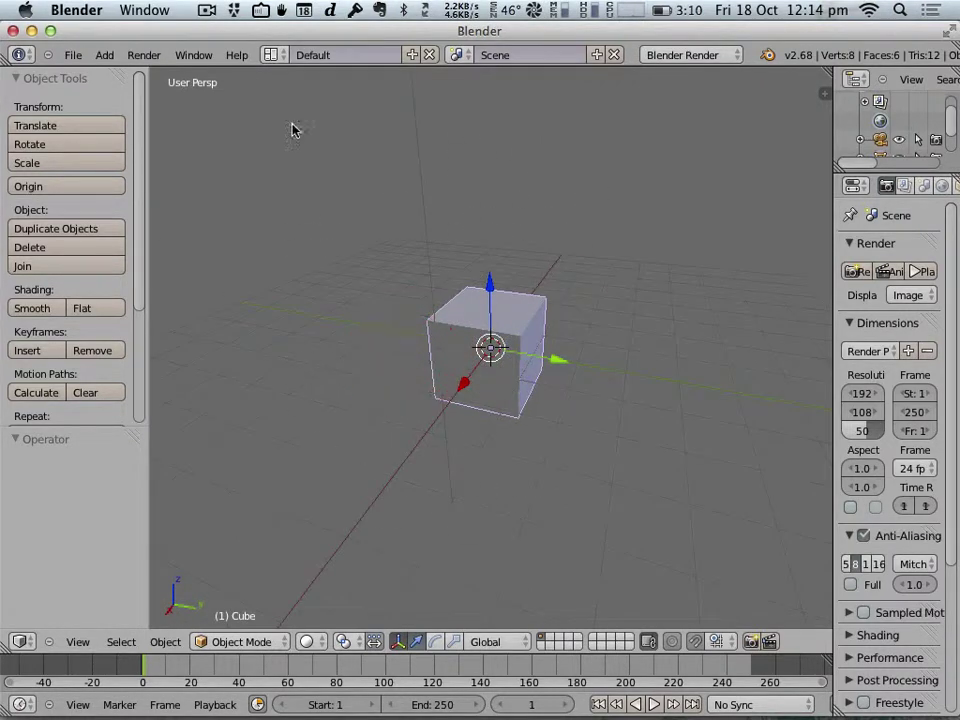
Add a mesh plane to the scene
{"action": "left_click", "coordinate": [104, 55]}
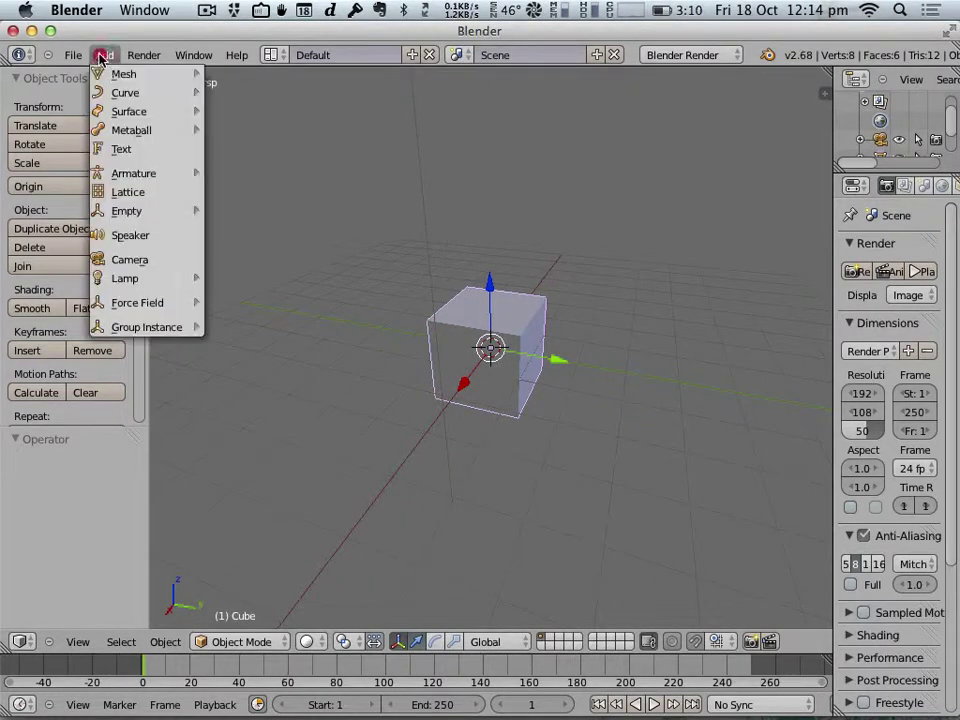
{"action": "mouse_move", "coordinate": [148, 87]}
{"action": "left_click", "coordinate": [244, 75]}
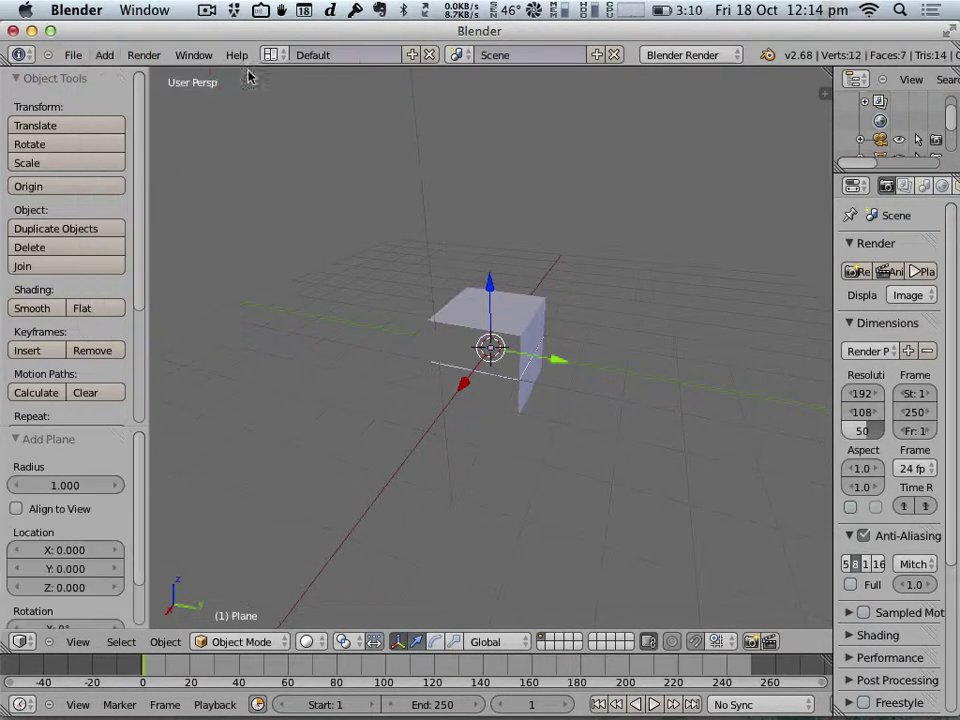
Delete the default cube, then select the plane and orbit down around it
{"action": "left_click_drag", "start_coordinate": [543, 365], "coordinate": [396, 332]}
{"action": "key", "text": "x"}
{"action": "left_click", "coordinate": [398, 337]}
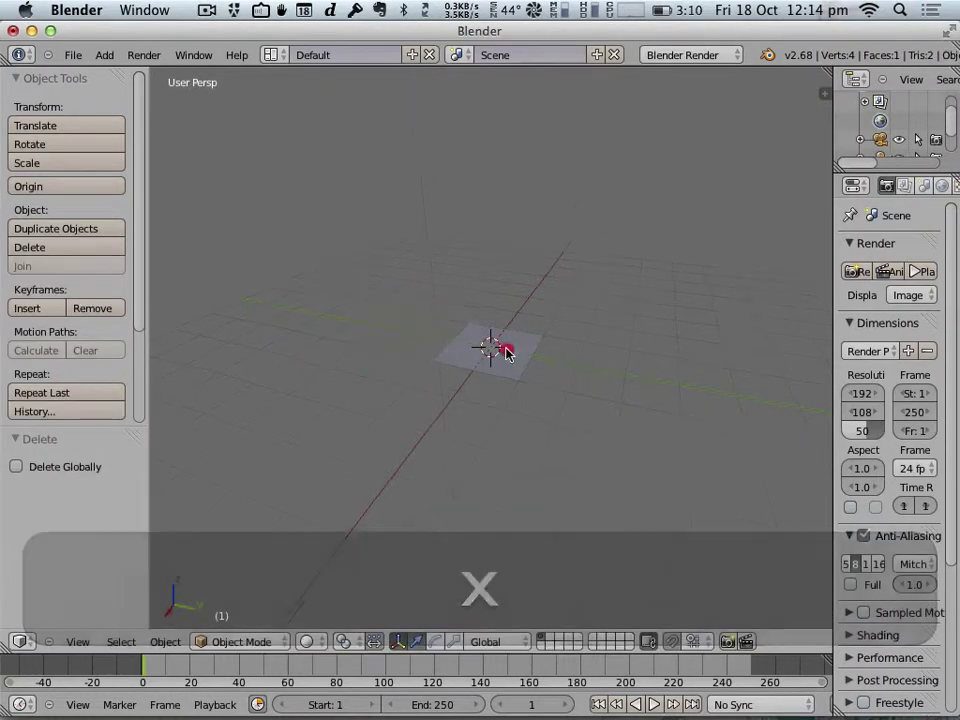
{"action": "right_click", "coordinate": [506, 345]}
{"action": "scroll", "coordinate": [505, 347], "scroll_direction": "up", "scroll_amount": 5}
{"action": "scroll", "coordinate": [505, 347], "scroll_direction": "down", "scroll_amount": 5}
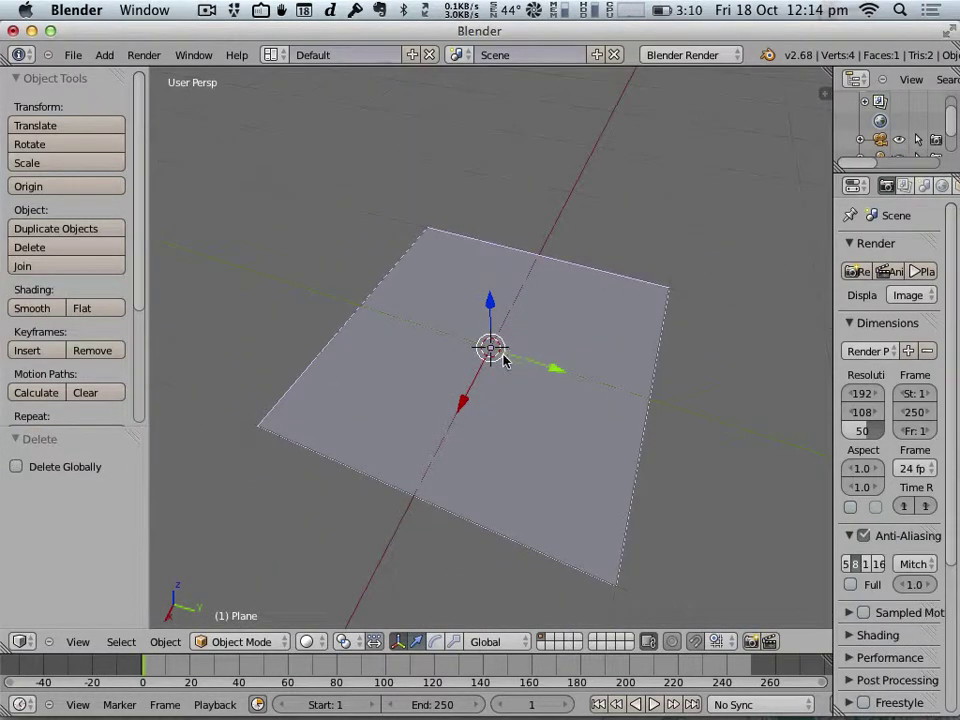
{"action": "middle_click_drag", "start_coordinate": [506, 349], "coordinate": [527, 432]}
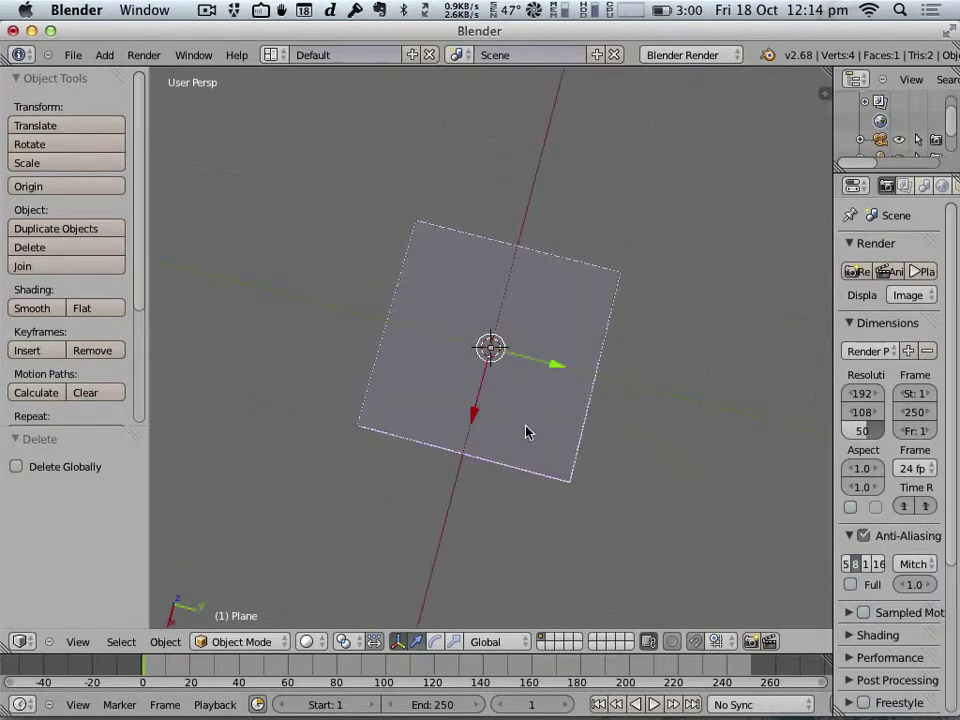
Enter Edit Mode and pull the plane's top-right corner vertex lower
{"action": "left_click", "coordinate": [235, 641]}
{"action": "left_click", "coordinate": [233, 612]}
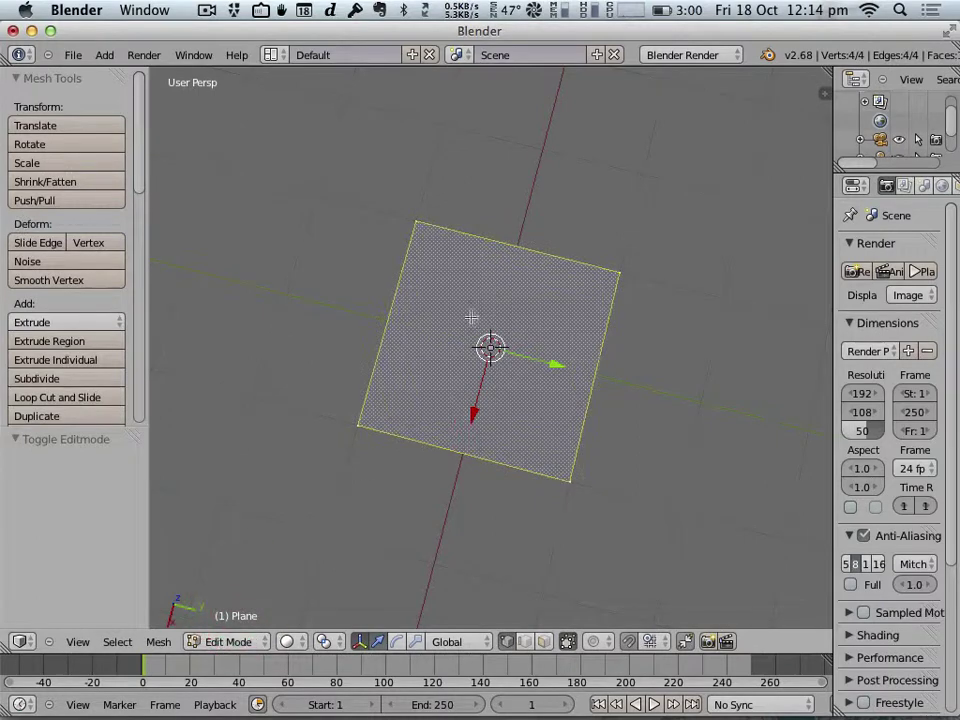
{"action": "right_click", "coordinate": [412, 222]}
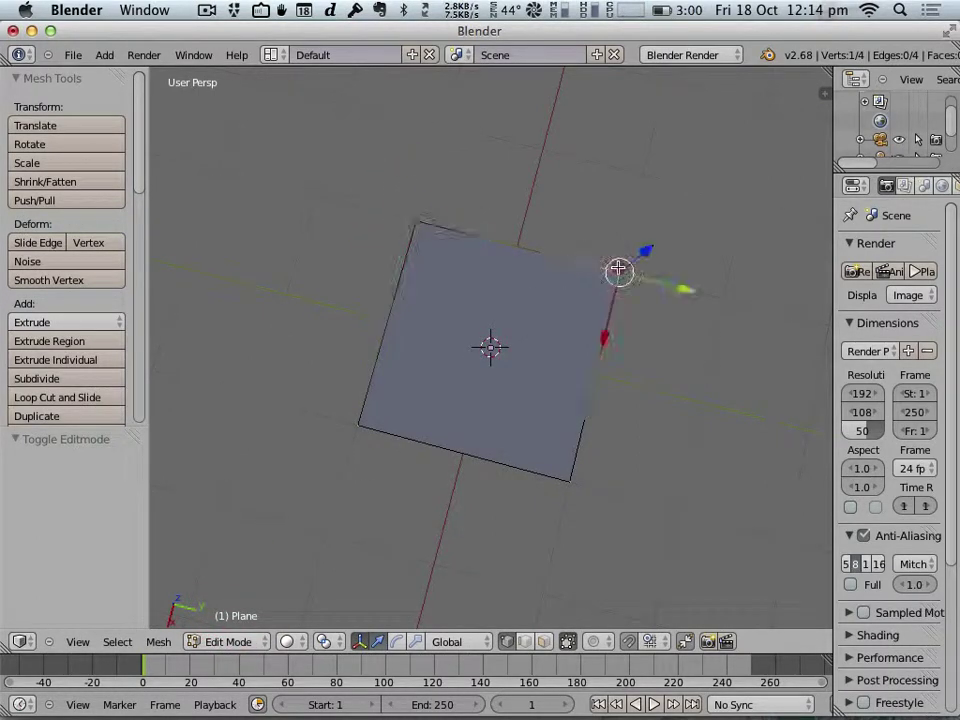
{"action": "middle_click_drag", "start_coordinate": [618, 269], "coordinate": [499, 289]}
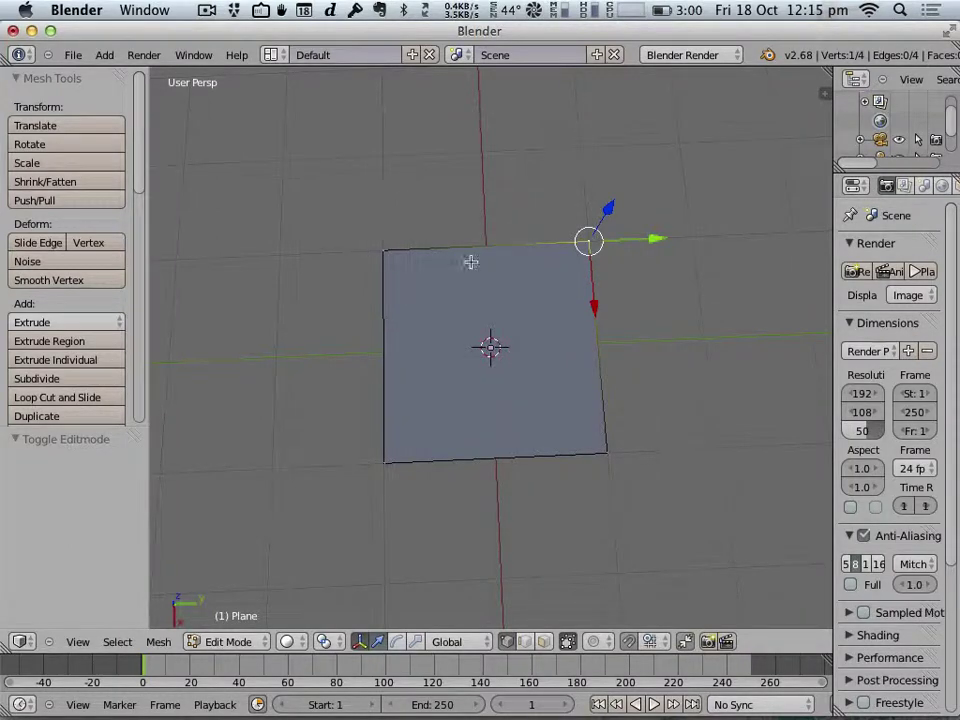
{"action": "left_click_drag", "start_coordinate": [596, 238], "coordinate": [593, 220]}
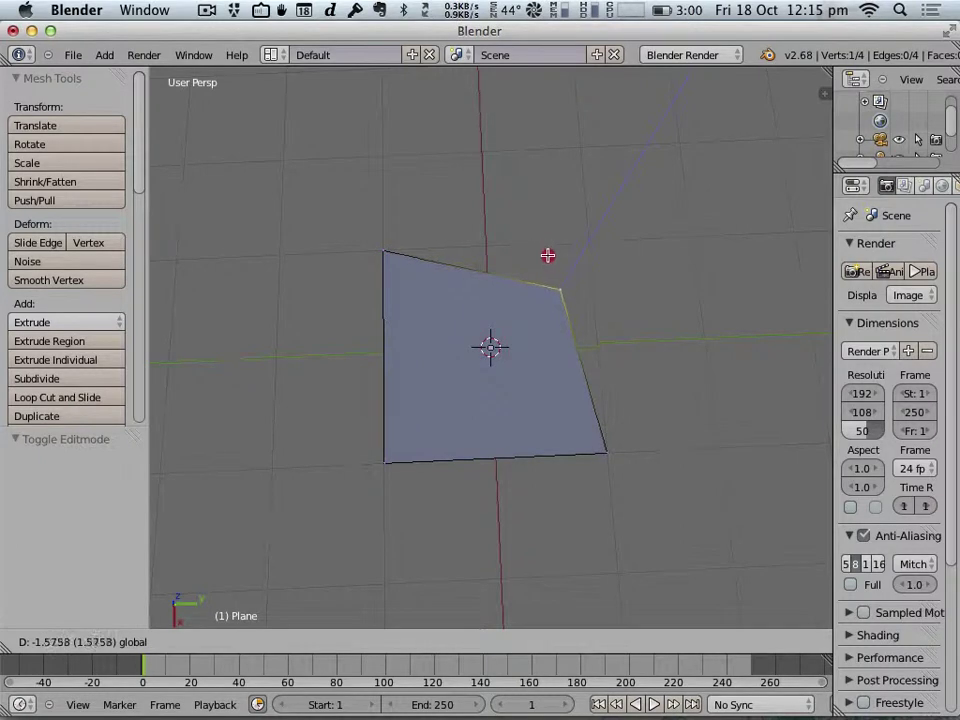
{"action": "left_click_drag", "start_coordinate": [548, 256], "coordinate": [590, 322]}
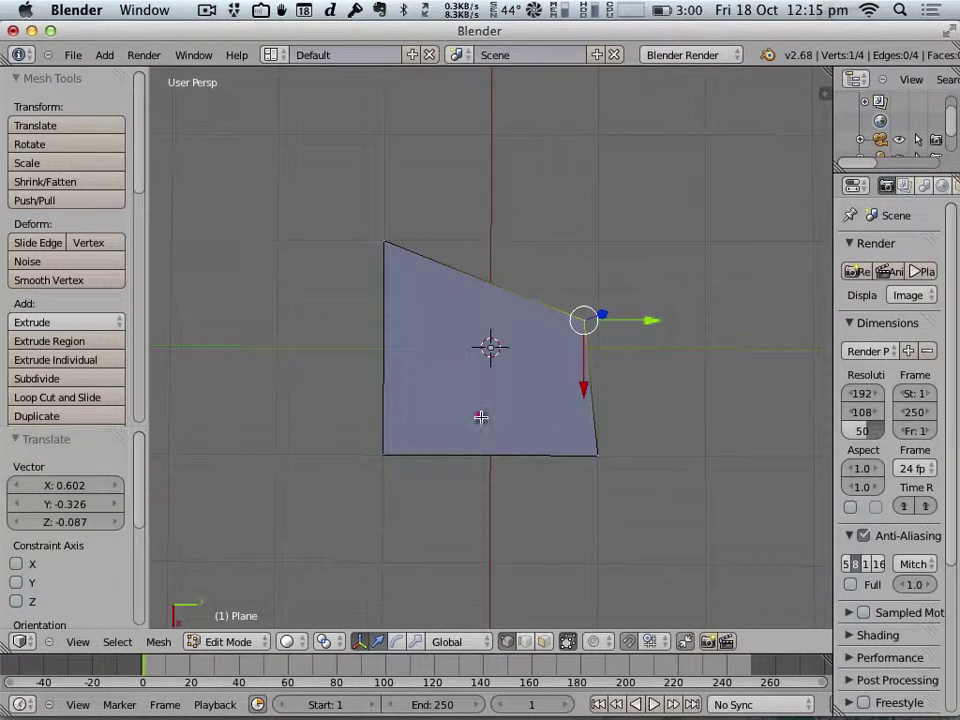
Move the top-left corner vertex partway down the plane's left edge
{"action": "middle_click_drag", "start_coordinate": [481, 417], "coordinate": [485, 219]}
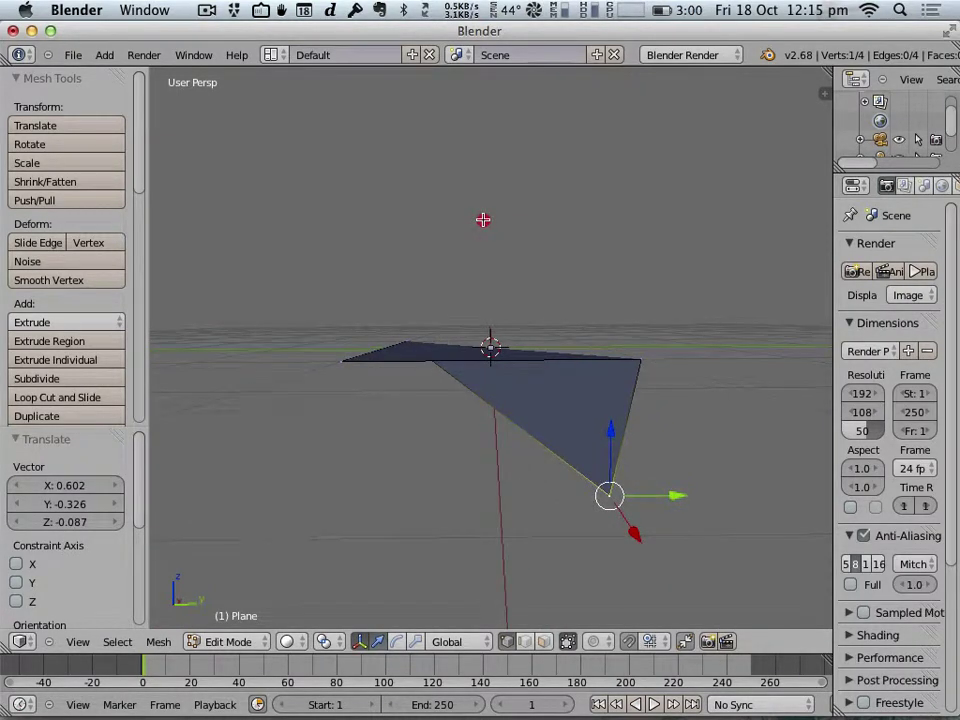
{"action": "middle_click_drag", "start_coordinate": [483, 219], "coordinate": [421, 306]}
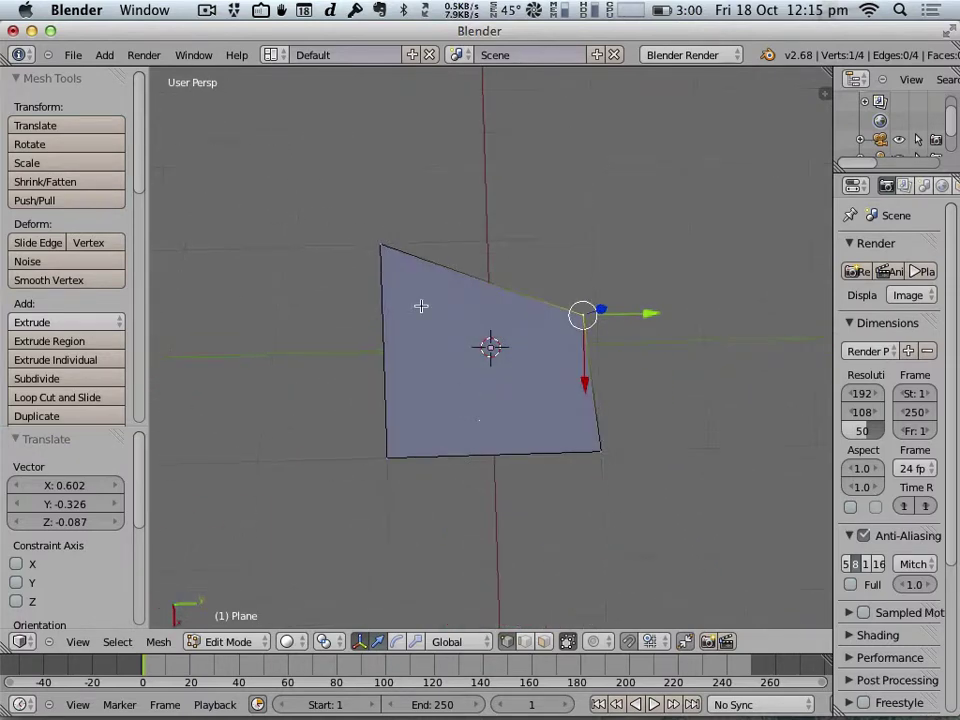
{"action": "right_click", "coordinate": [386, 242]}
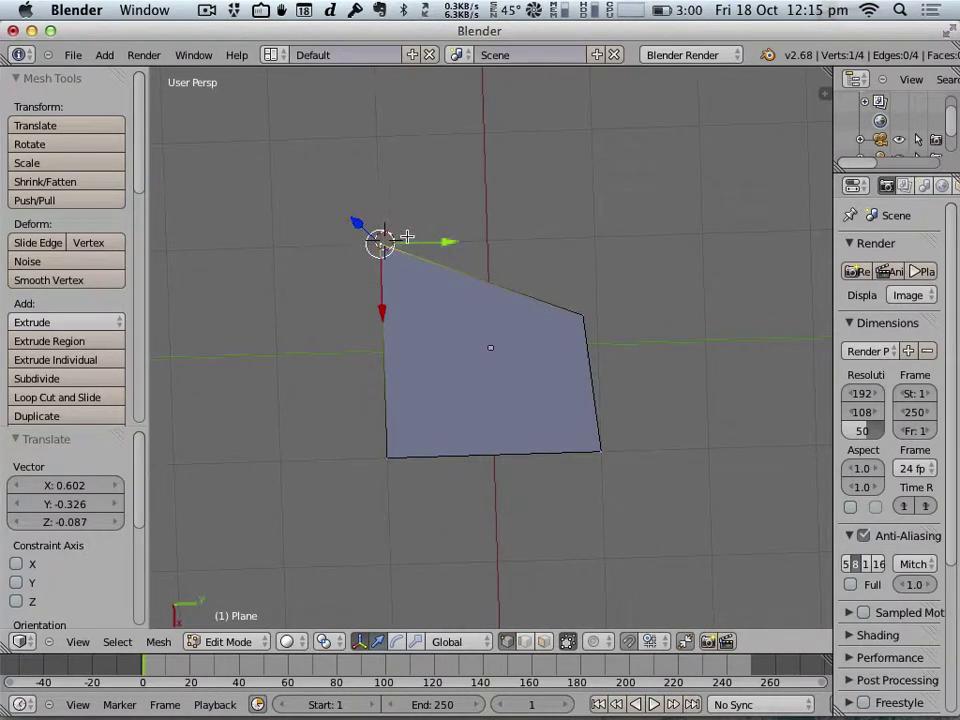
{"action": "key", "text": "g"}
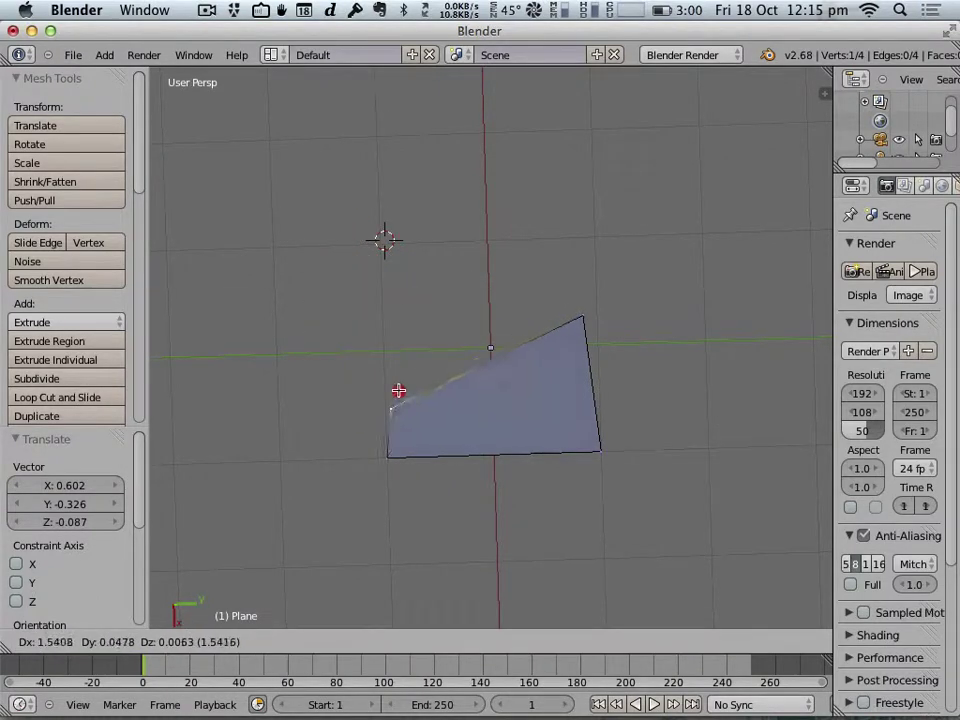
{"action": "left_click", "coordinate": [401, 393]}
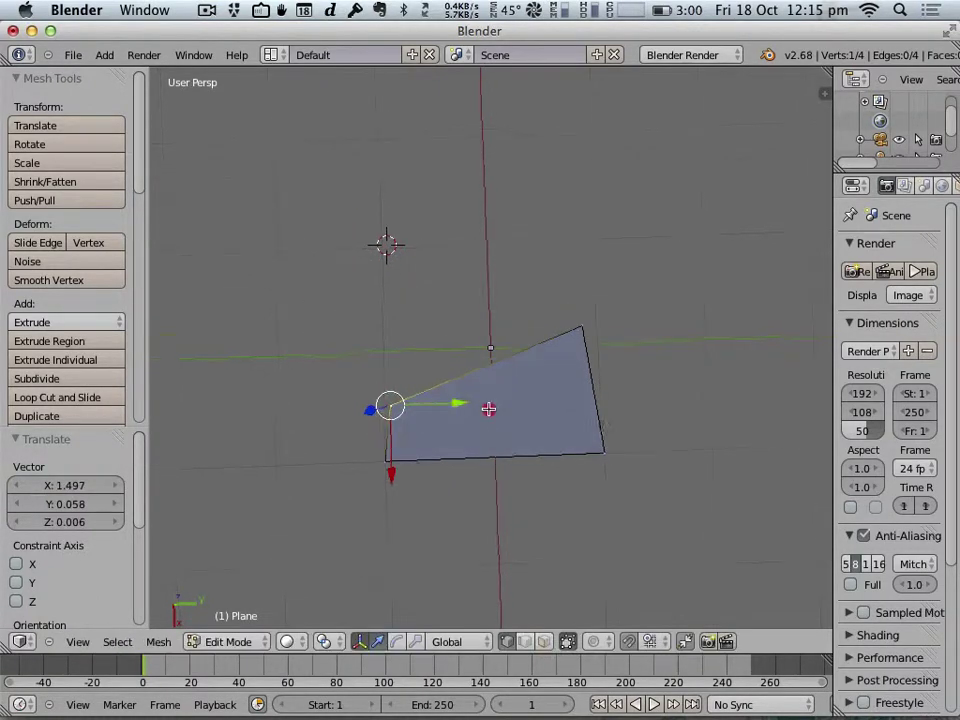
Orbit around the skewed plane to inspect it from new angles
{"action": "middle_click_drag", "start_coordinate": [489, 407], "coordinate": [585, 476]}
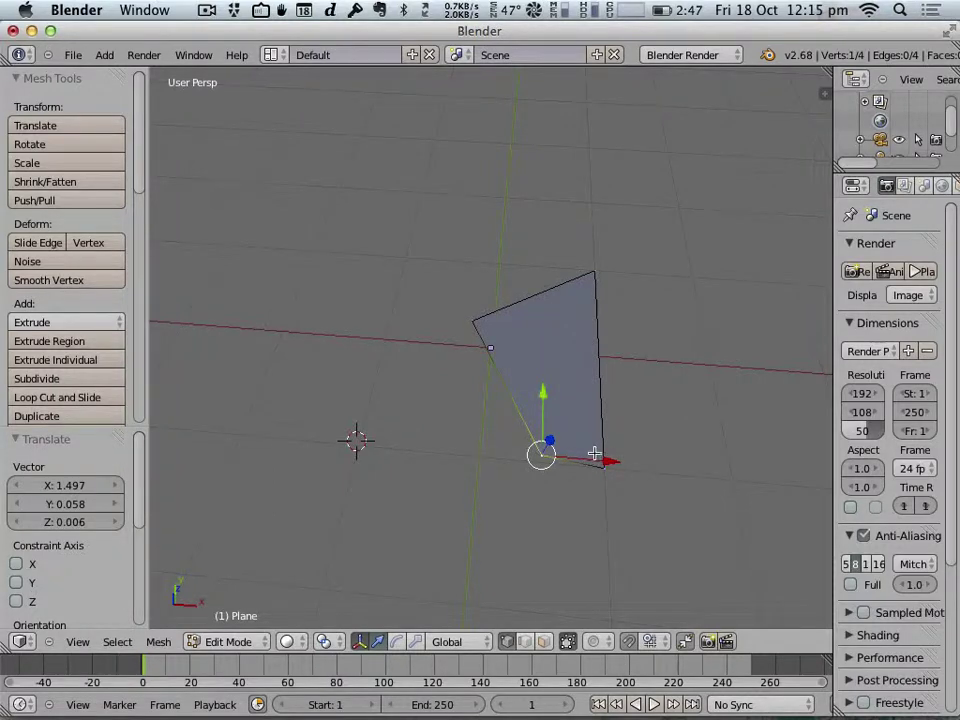
{"action": "middle_click_drag", "start_coordinate": [594, 453], "coordinate": [484, 364]}
{"action": "right_click", "coordinate": [478, 355]}
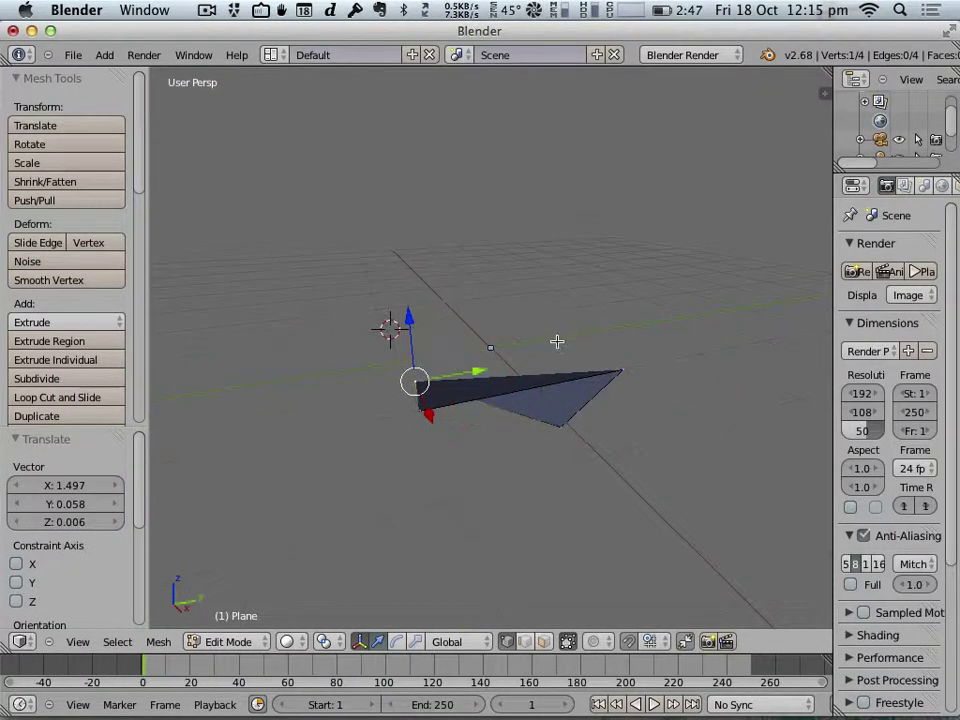
{"action": "middle_click_drag", "start_coordinate": [557, 344], "coordinate": [523, 463]}
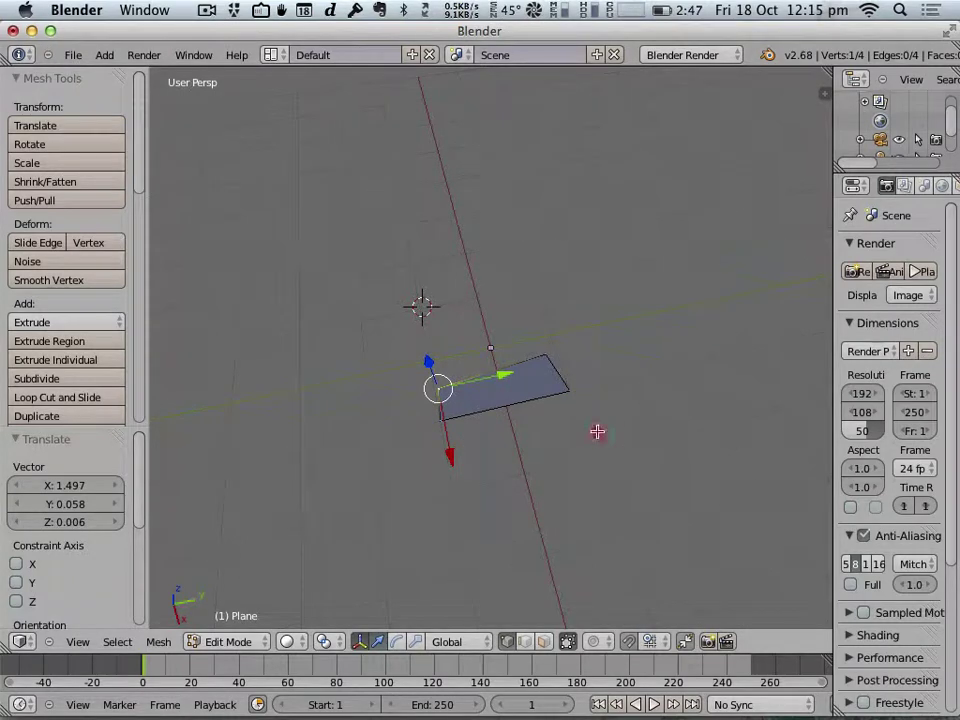
Return to Object Mode and delete the distorted plane
{"action": "left_click", "coordinate": [229, 642]}
{"action": "left_click", "coordinate": [236, 623]}
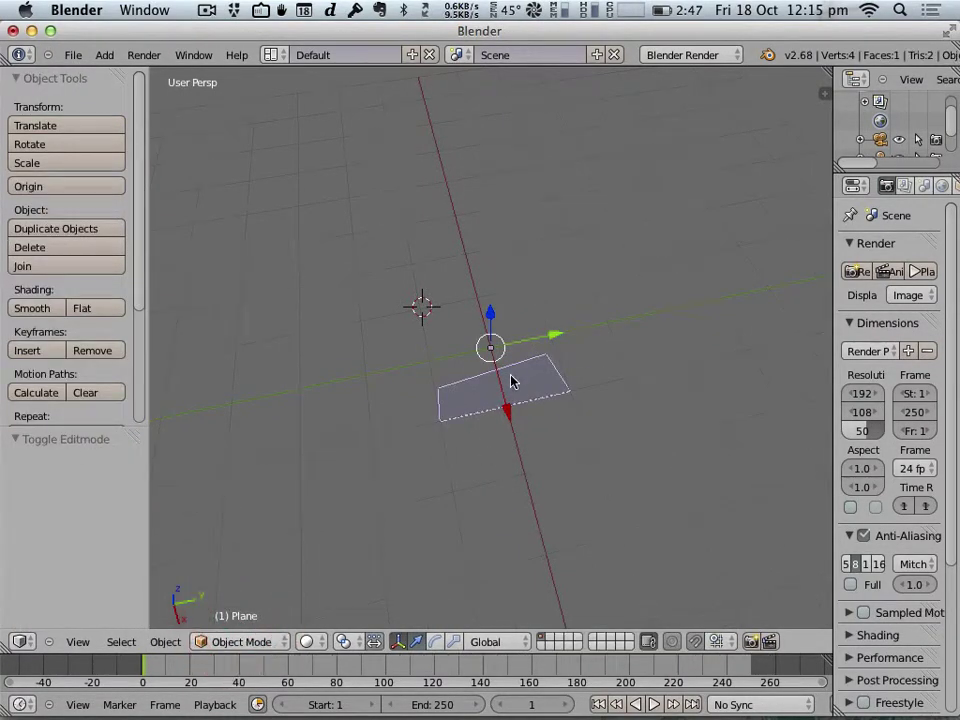
{"action": "key", "text": "x"}
{"action": "left_click", "coordinate": [487, 376]}
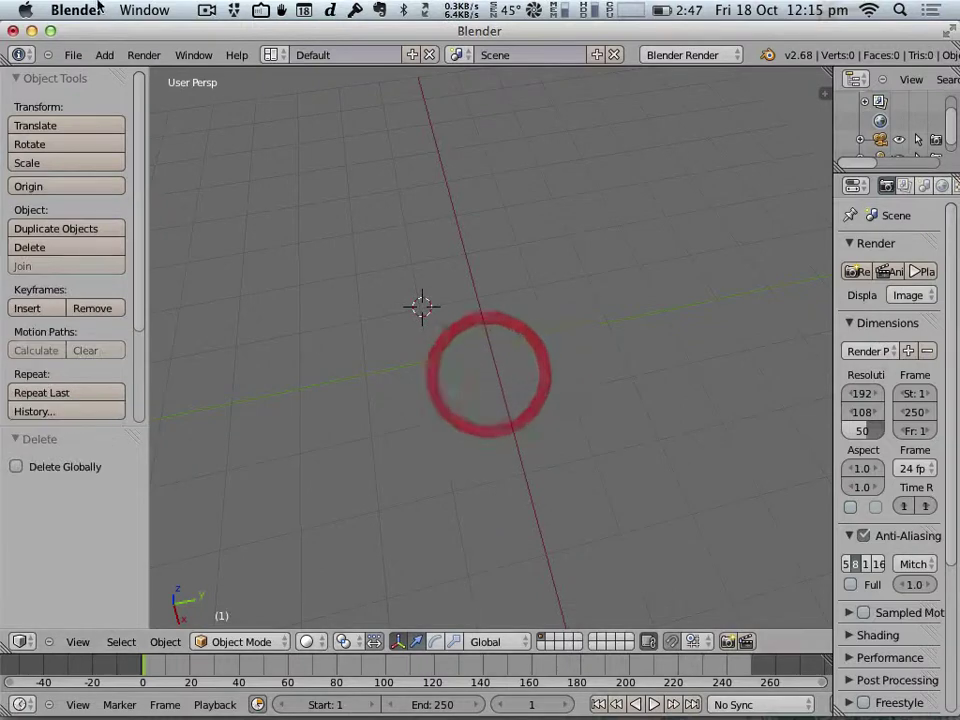
Add a new mesh plane and orbit to a near top-down view
{"action": "left_click", "coordinate": [104, 55]}
{"action": "mouse_move", "coordinate": [124, 75]}
{"action": "left_click", "coordinate": [249, 78]}
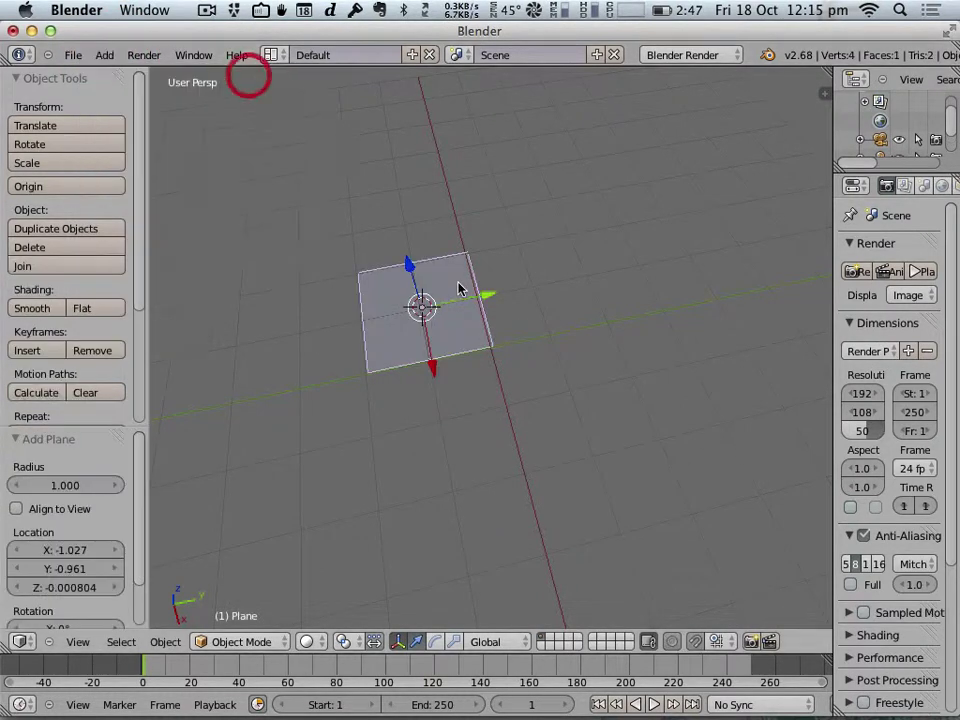
{"action": "middle_click_drag", "start_coordinate": [459, 285], "coordinate": [404, 365]}
{"action": "scroll", "coordinate": [410, 364], "scroll_direction": "up", "scroll_amount": 4}
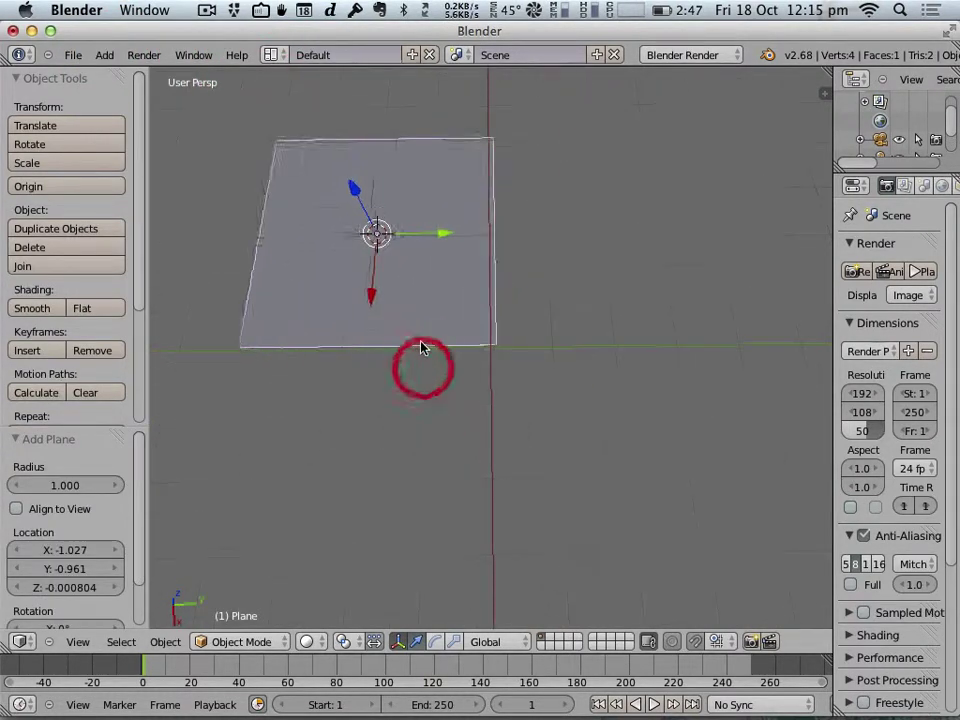
{"action": "middle_click_drag", "start_coordinate": [418, 306], "coordinate": [418, 268]}
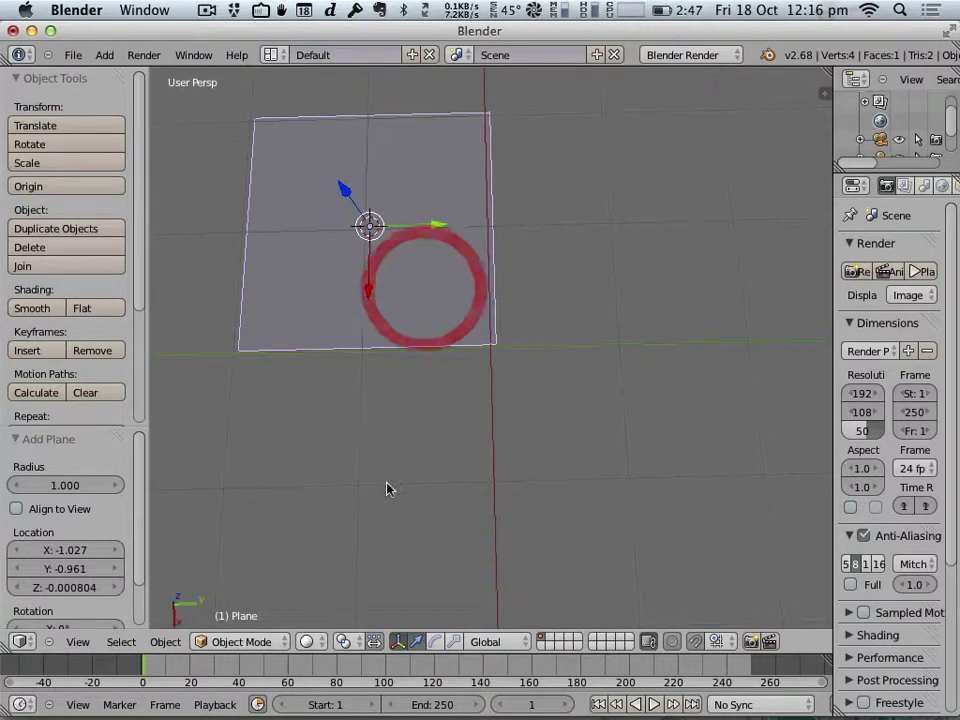
In Edit Mode, trial-raise the top-right vertex along Z, then undo it
{"action": "left_click", "coordinate": [257, 643]}
{"action": "left_click", "coordinate": [247, 600]}
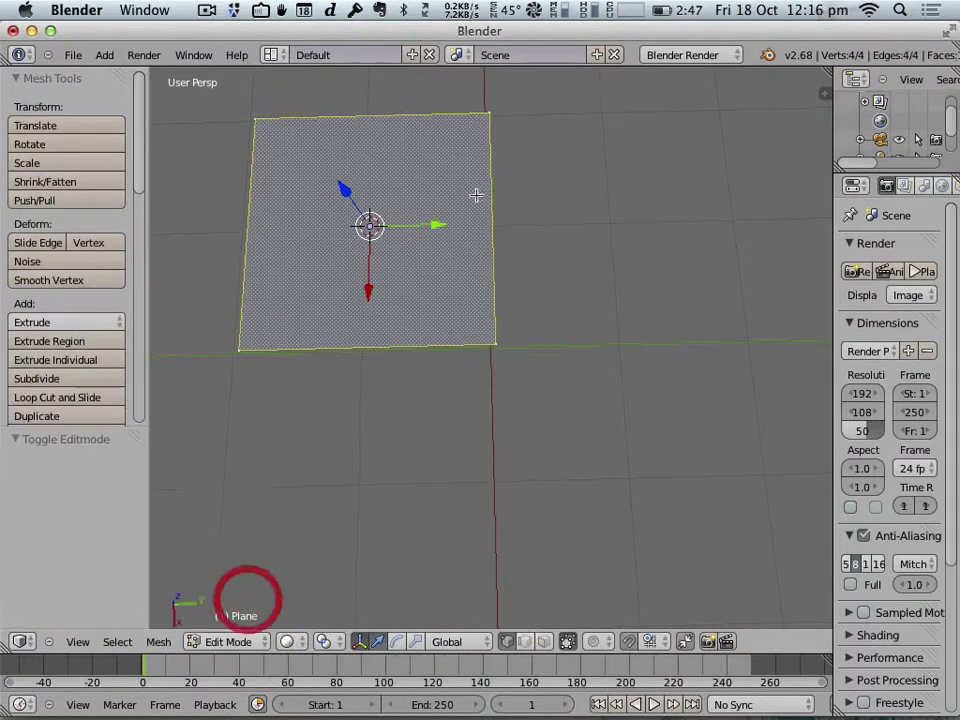
{"action": "right_click", "coordinate": [489, 110]}
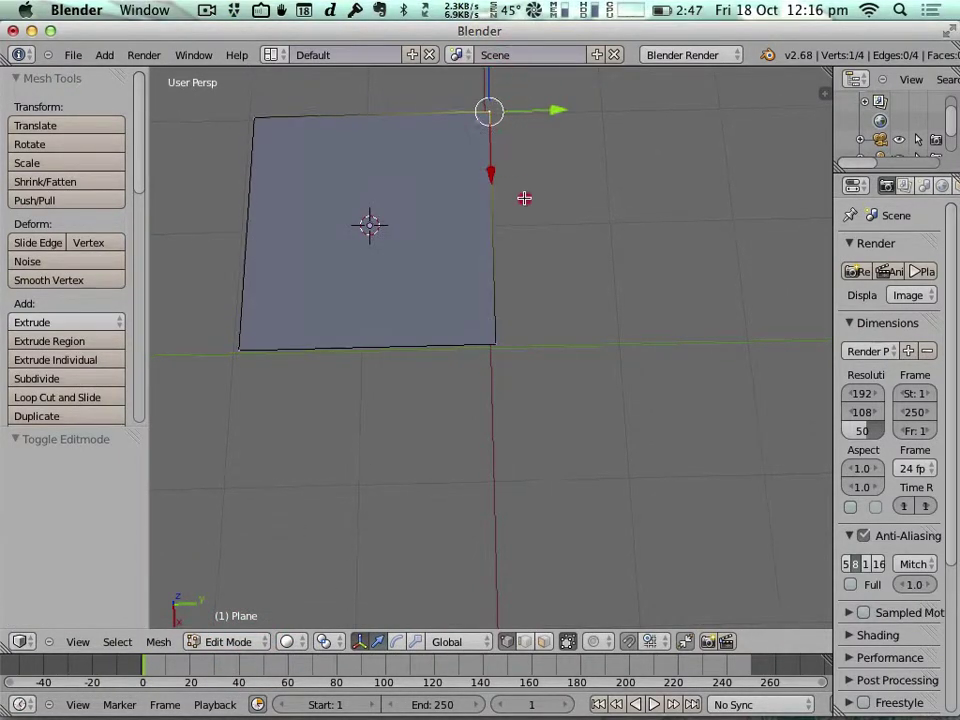
{"action": "middle_click_drag", "start_coordinate": [519, 195], "coordinate": [516, 298], "text": "shift"}
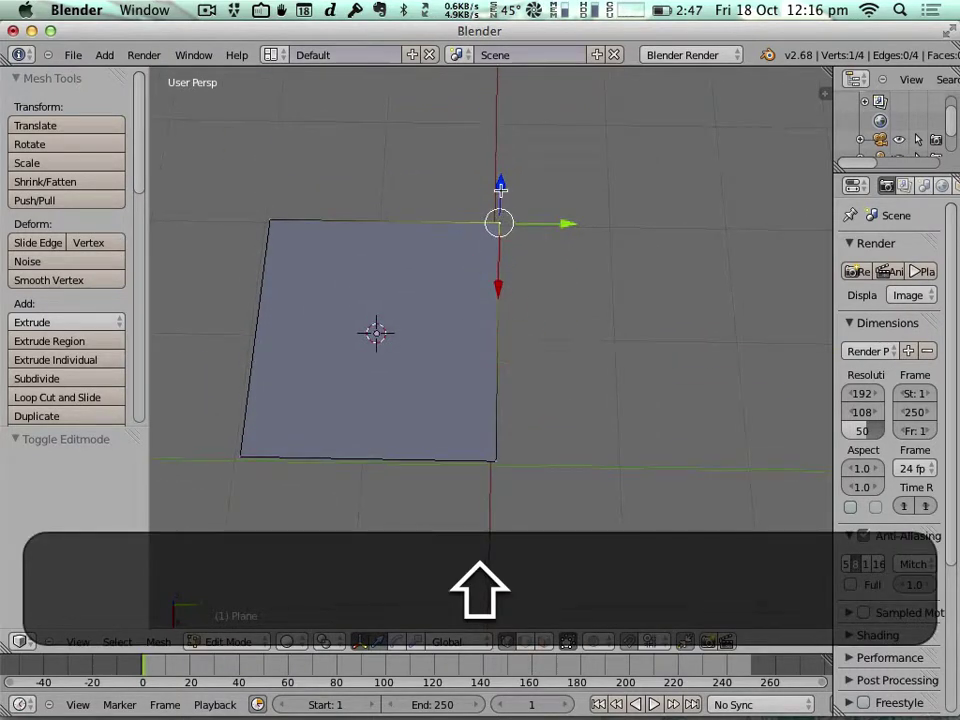
{"action": "left_click_drag", "start_coordinate": [499, 182], "coordinate": [510, 138]}
{"action": "key", "text": "super+z"}
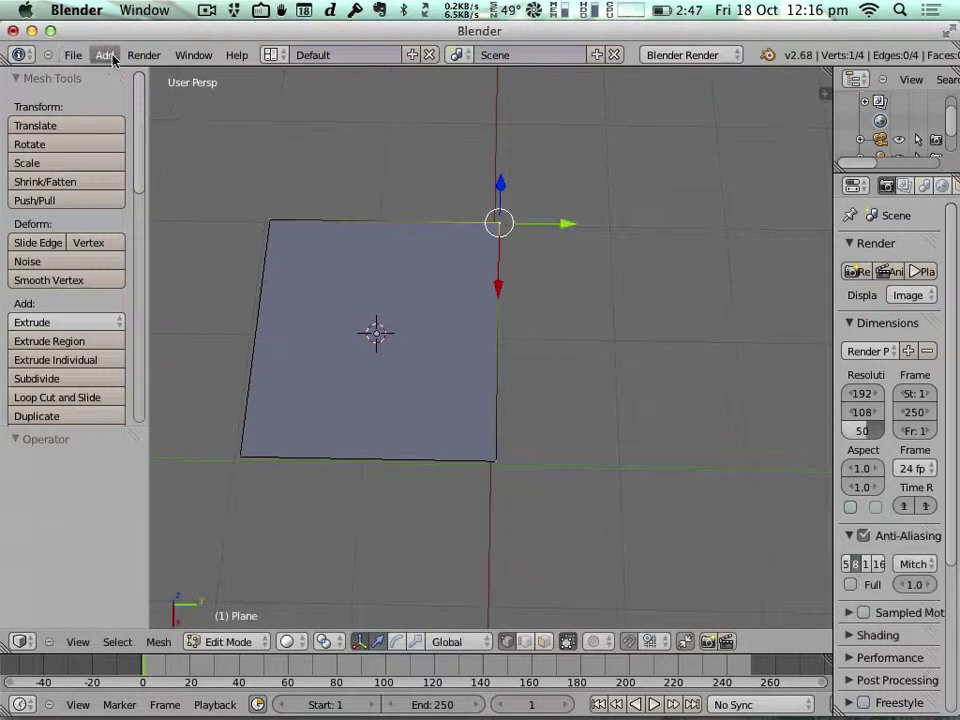
Split the viewport into four views and angle the camera view on the plane
{"action": "left_click", "coordinate": [77, 641]}
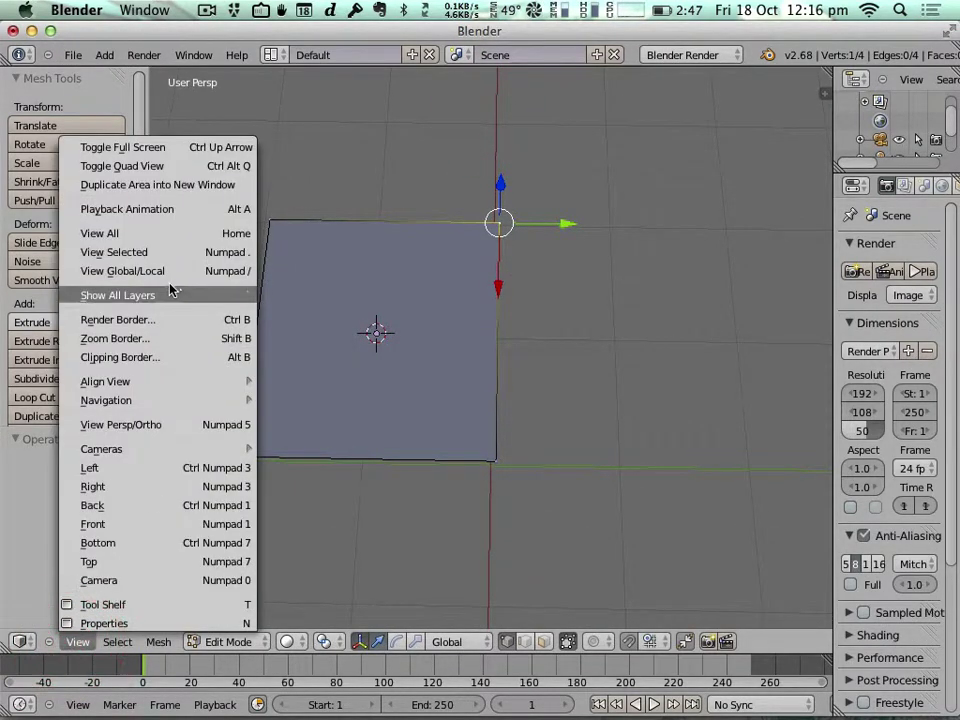
{"action": "left_click", "coordinate": [190, 170]}
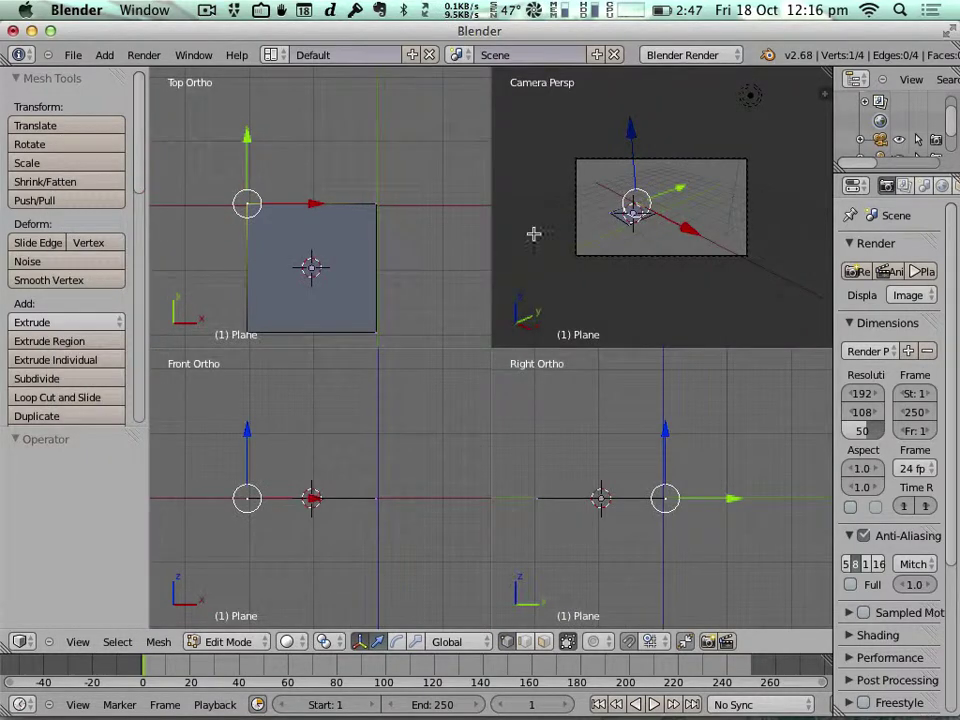
{"action": "middle_click_drag", "start_coordinate": [633, 201], "coordinate": [641, 221]}
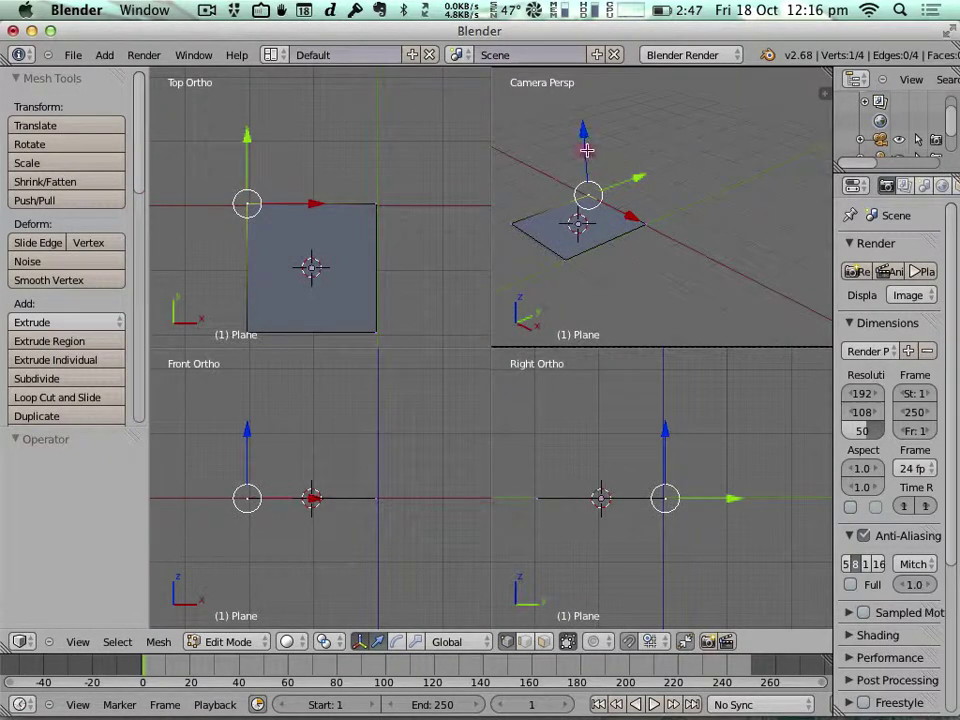
Raise the selected top-left vertex 0.110 along Z
{"action": "left_click_drag", "start_coordinate": [586, 150], "coordinate": [617, 131]}
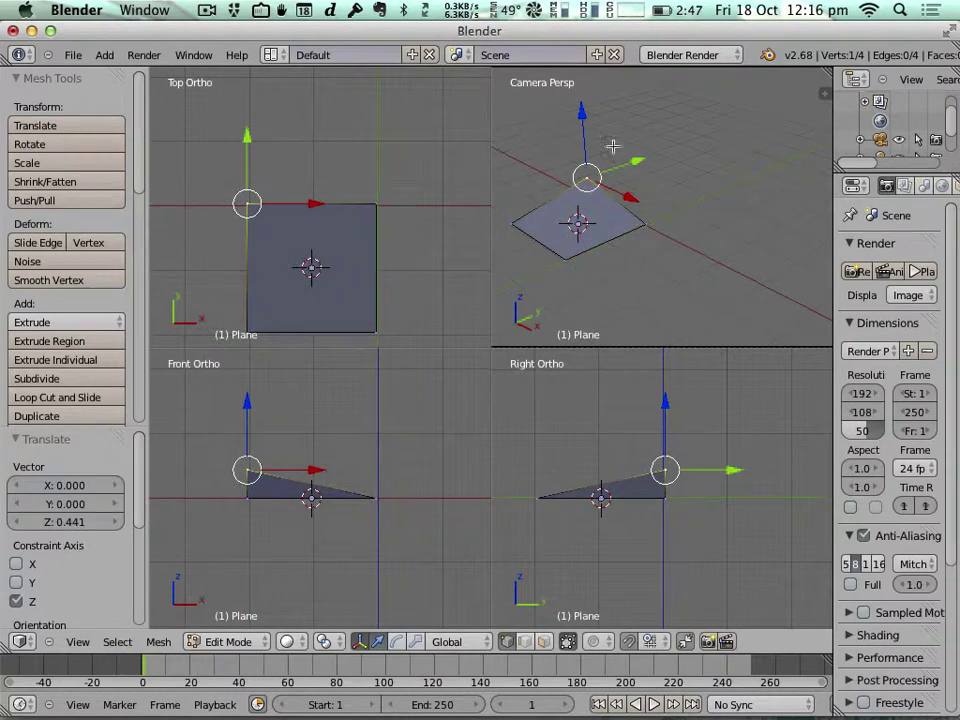
{"action": "key", "text": "g"}
{"action": "key", "text": "z"}
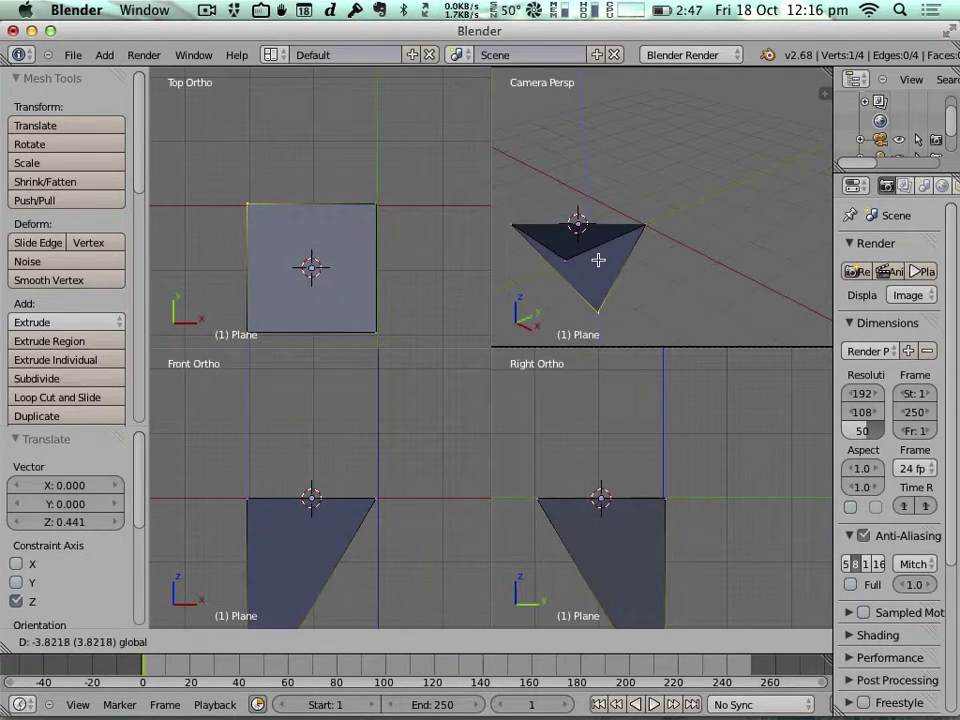
{"action": "left_click", "coordinate": [583, 96]}
Move the same vertex -0.346 along Y
{"action": "key", "text": "g"}
{"action": "key", "text": "y"}
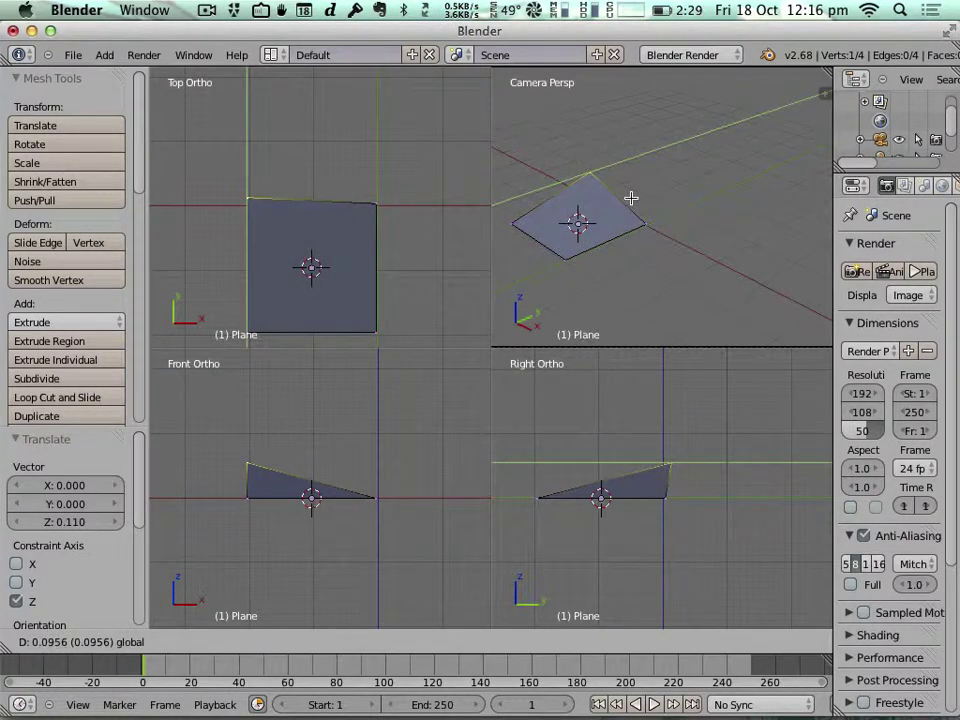
{"action": "left_click", "coordinate": [622, 188]}
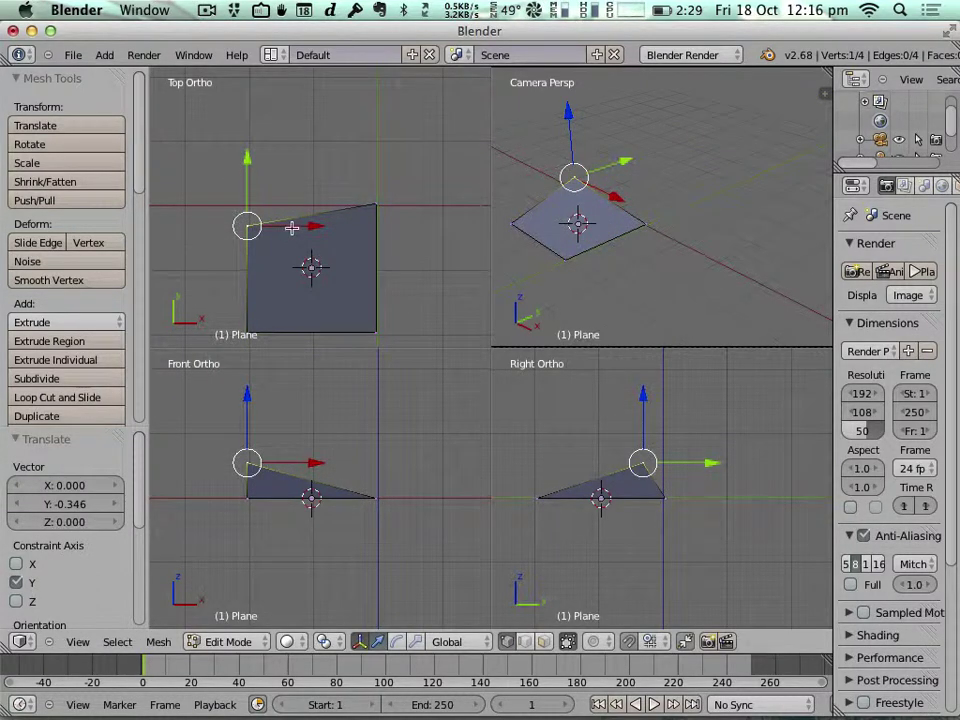
{"action": "right_click", "coordinate": [287, 117]}
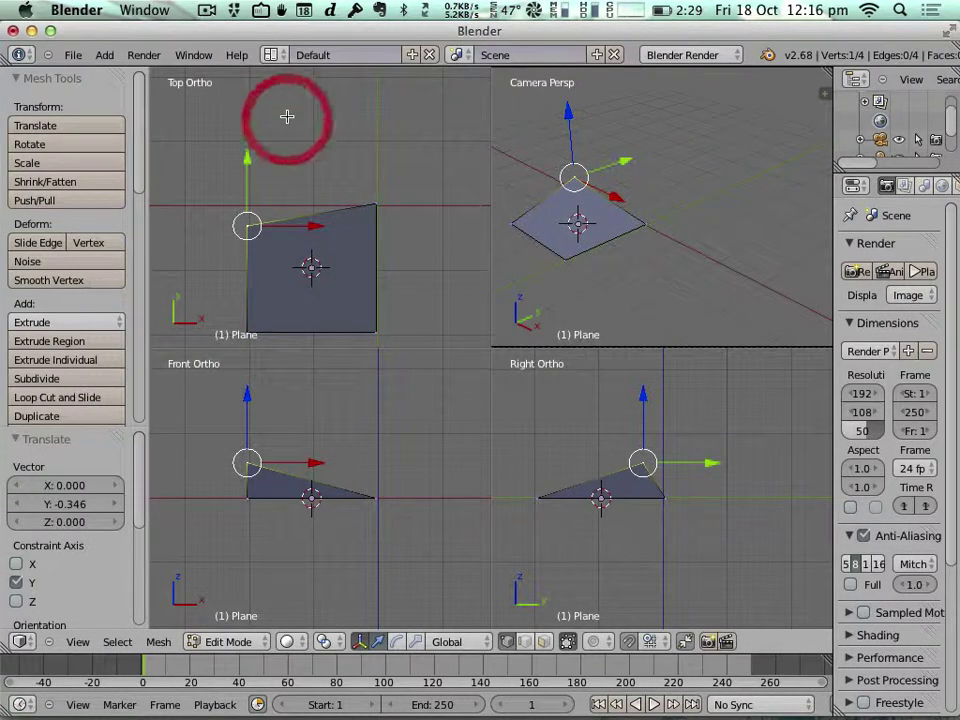
Return to a single viewport looking straight down from the top
{"action": "left_click", "coordinate": [80, 641]}
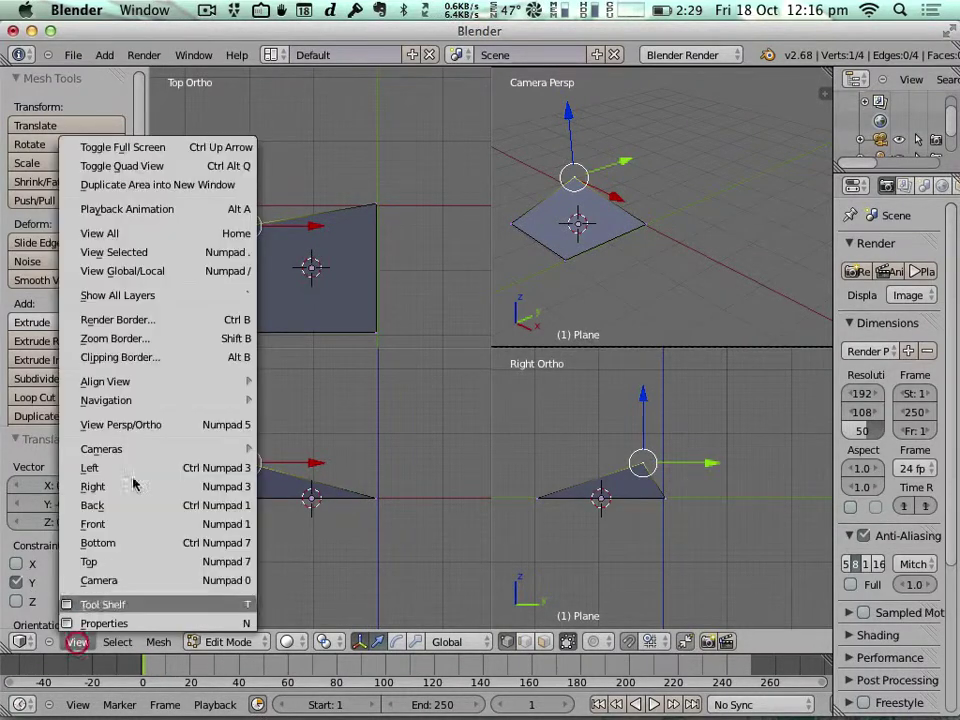
{"action": "left_click", "coordinate": [176, 170]}
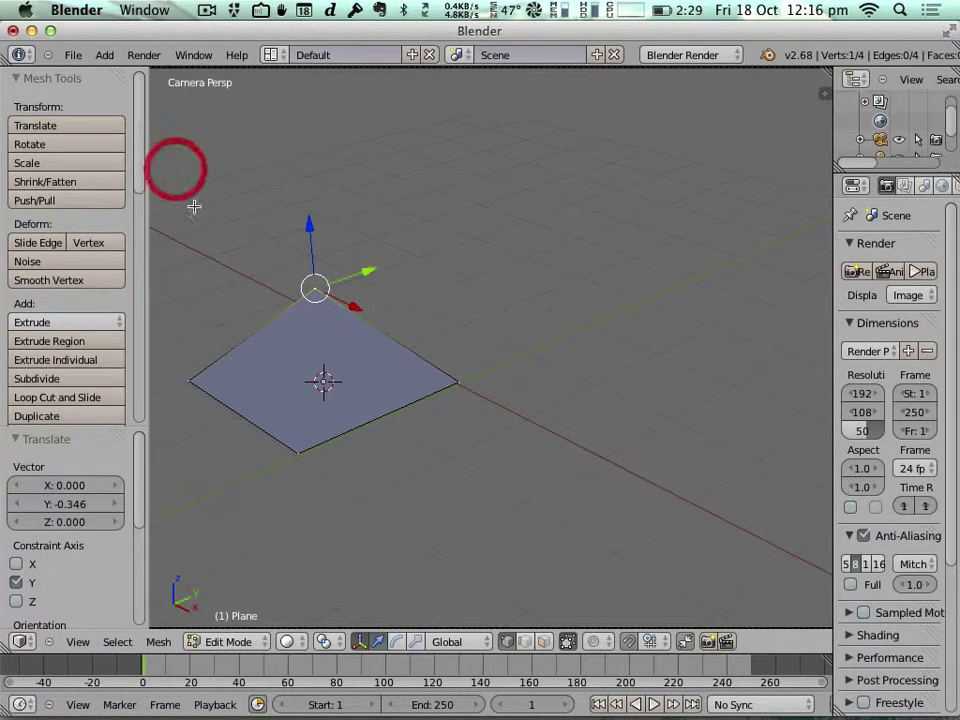
{"action": "left_click", "coordinate": [77, 641]}
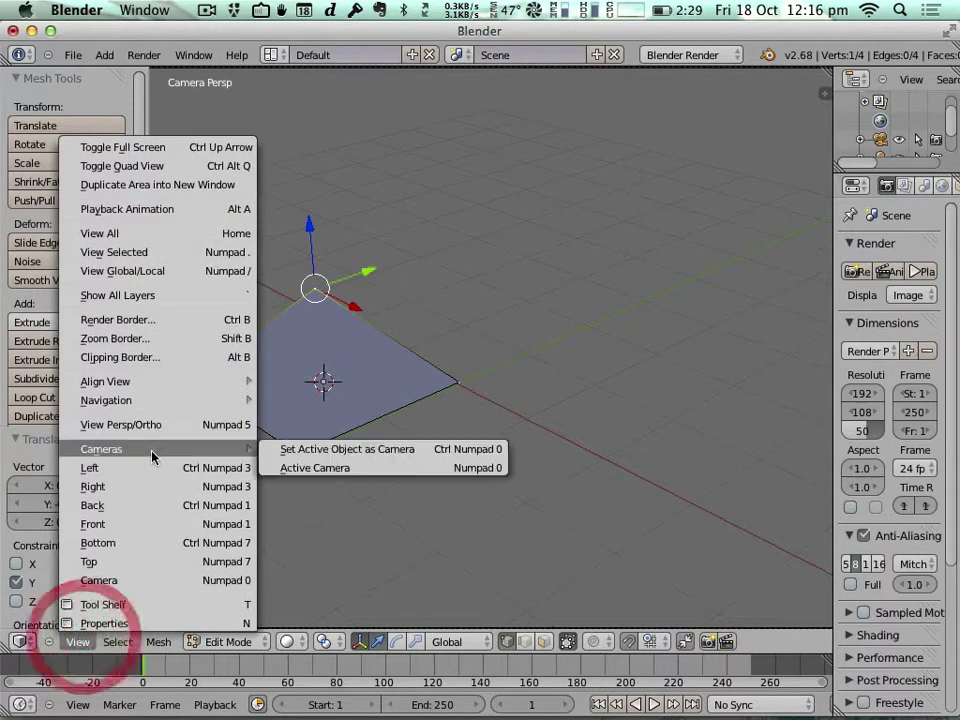
{"action": "left_click", "coordinate": [185, 561]}
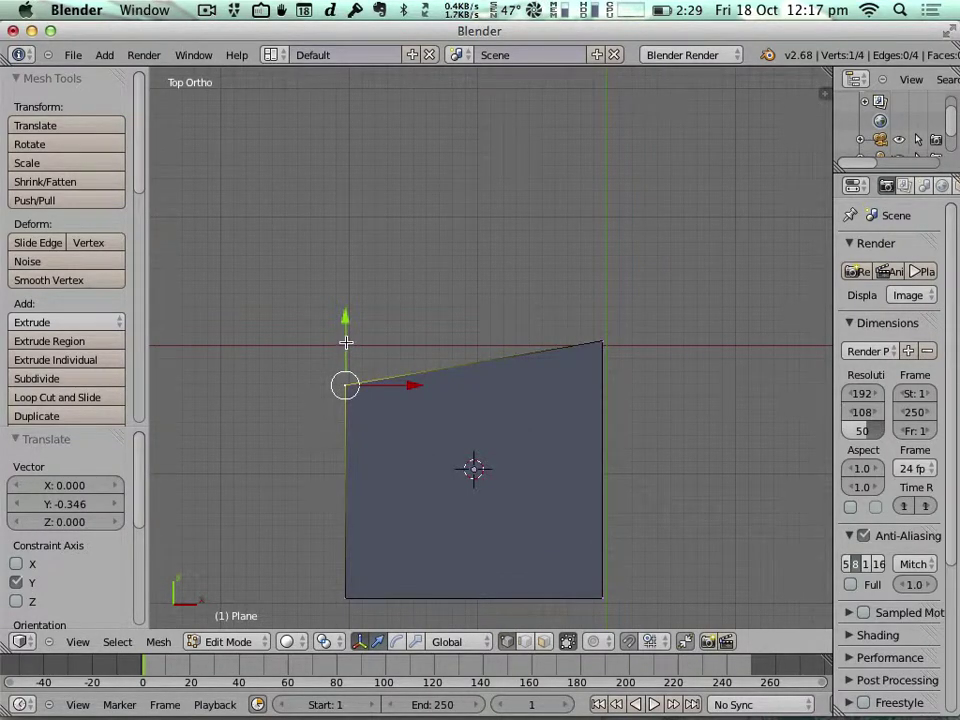
Pull the top-left vertex far up along Y and shift it 0.364 along X
{"action": "left_click_drag", "start_coordinate": [345, 342], "coordinate": [407, 191]}
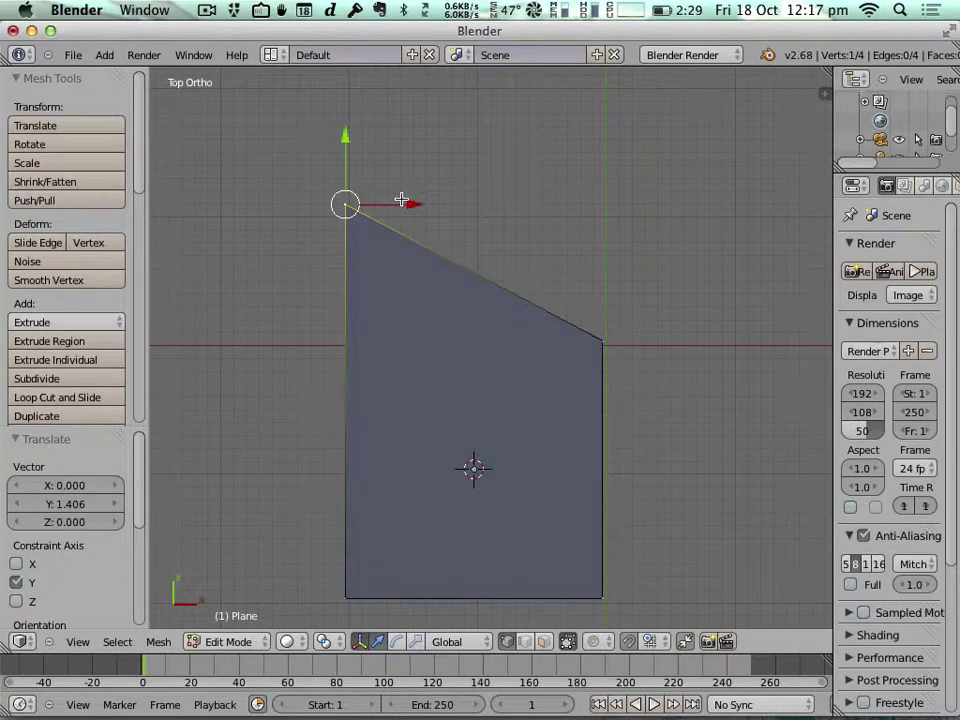
{"action": "left_click_drag", "start_coordinate": [391, 203], "coordinate": [430, 228]}
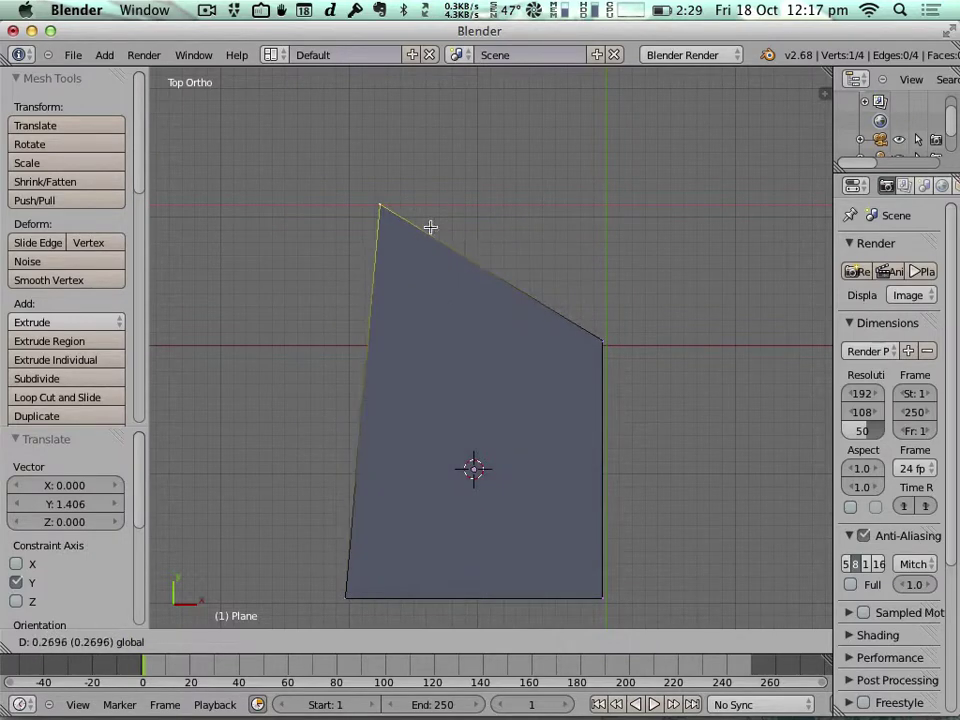
{"action": "left_click_drag", "start_coordinate": [417, 161], "coordinate": [424, 278]}
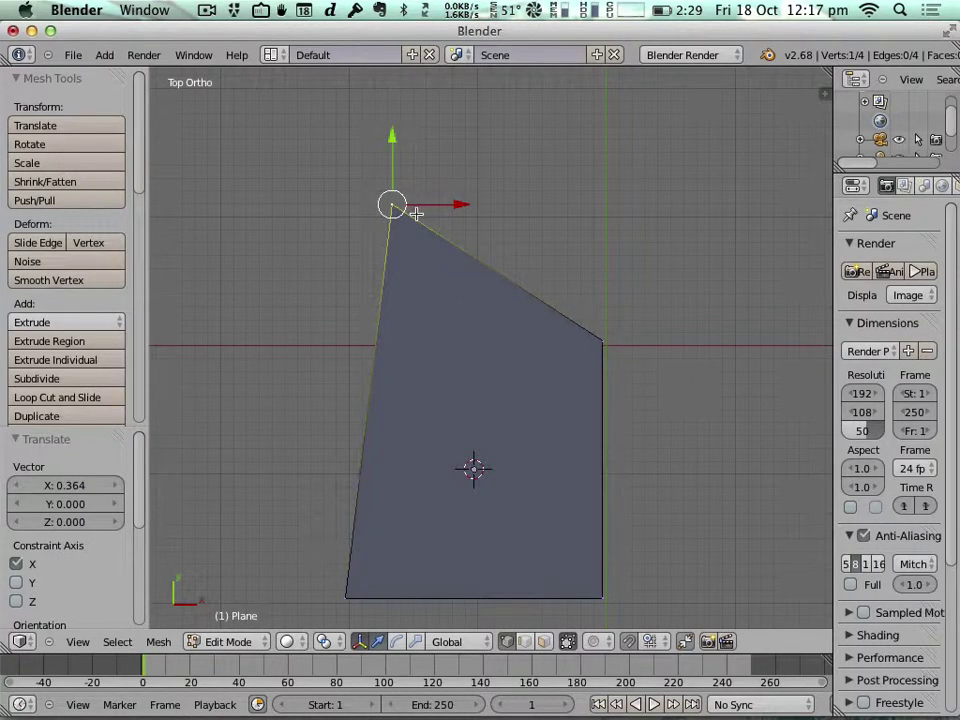
{"action": "middle_click_drag", "start_coordinate": [274, 281], "coordinate": [300, 253]}
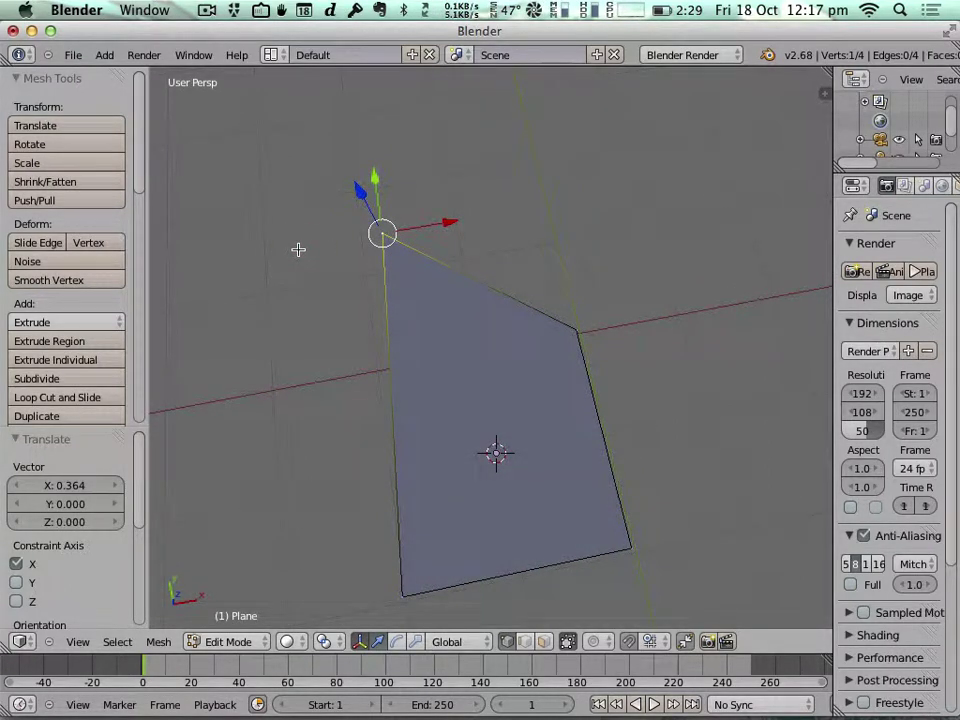
Reposition the top vertex three times with free grab moves, orbiting between them
{"action": "middle_click_drag", "start_coordinate": [258, 296], "coordinate": [366, 320]}
{"action": "key", "text": "g"}
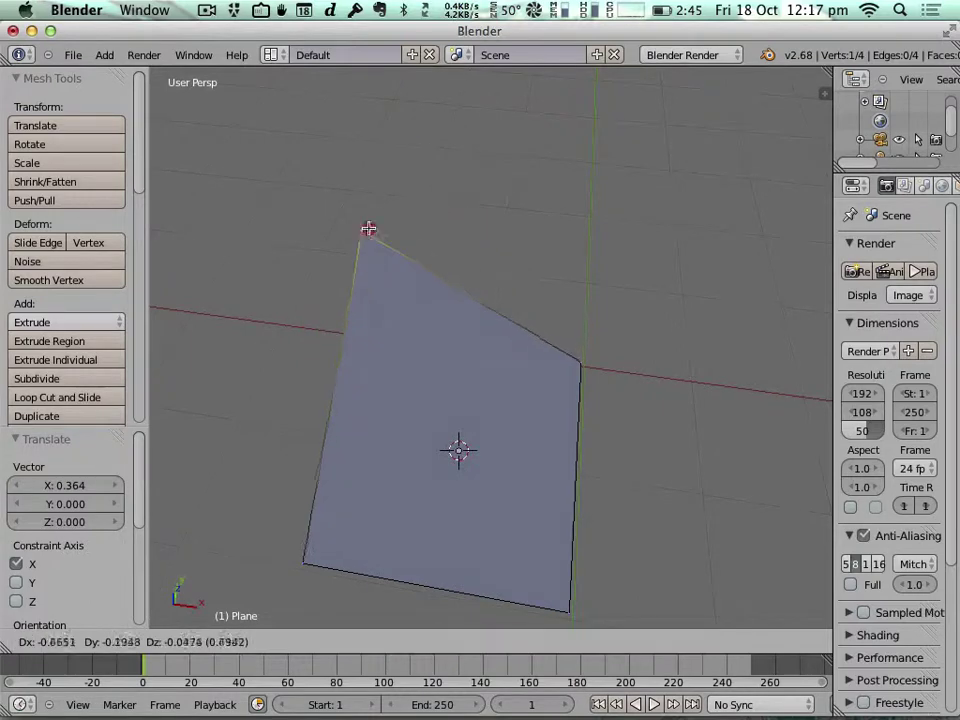
{"action": "left_click", "coordinate": [400, 366]}
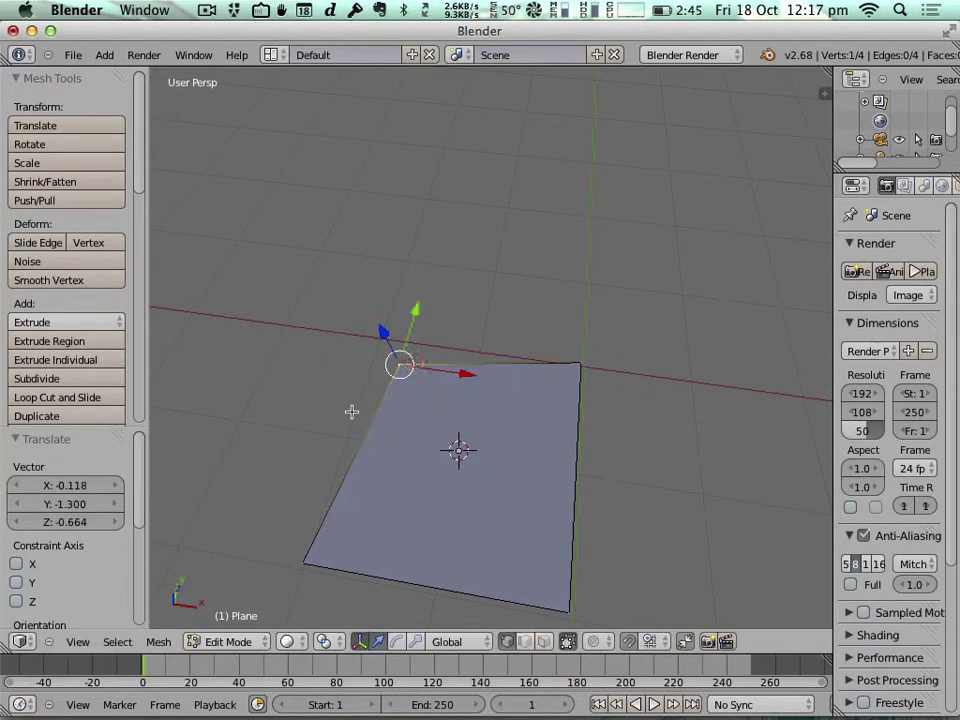
{"action": "middle_click_drag", "start_coordinate": [351, 409], "coordinate": [409, 291]}
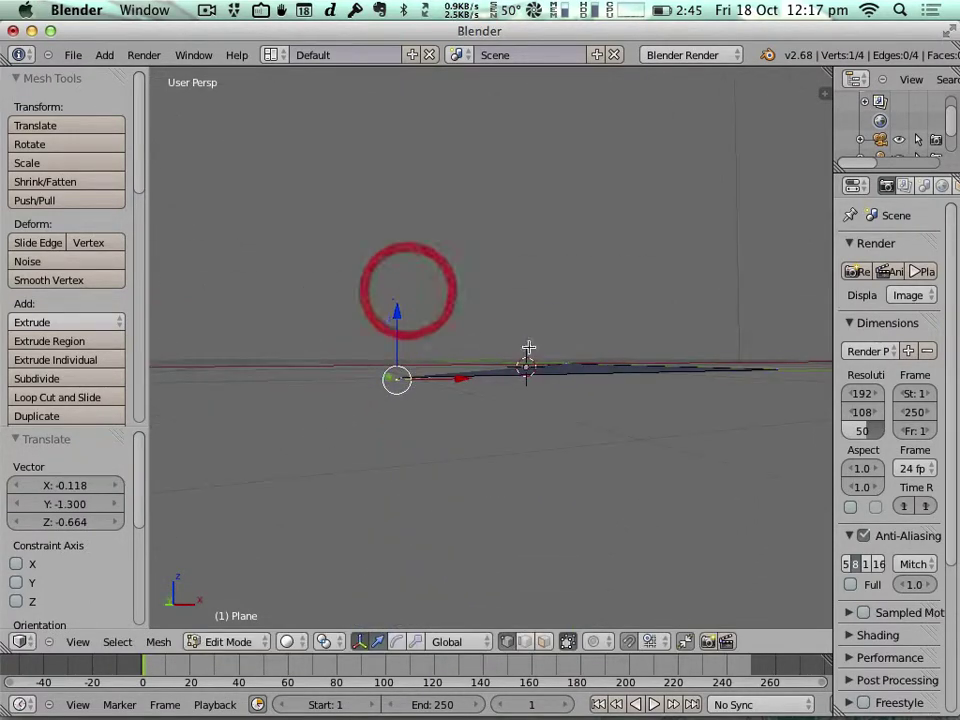
{"action": "middle_click_drag", "start_coordinate": [426, 373], "coordinate": [465, 437]}
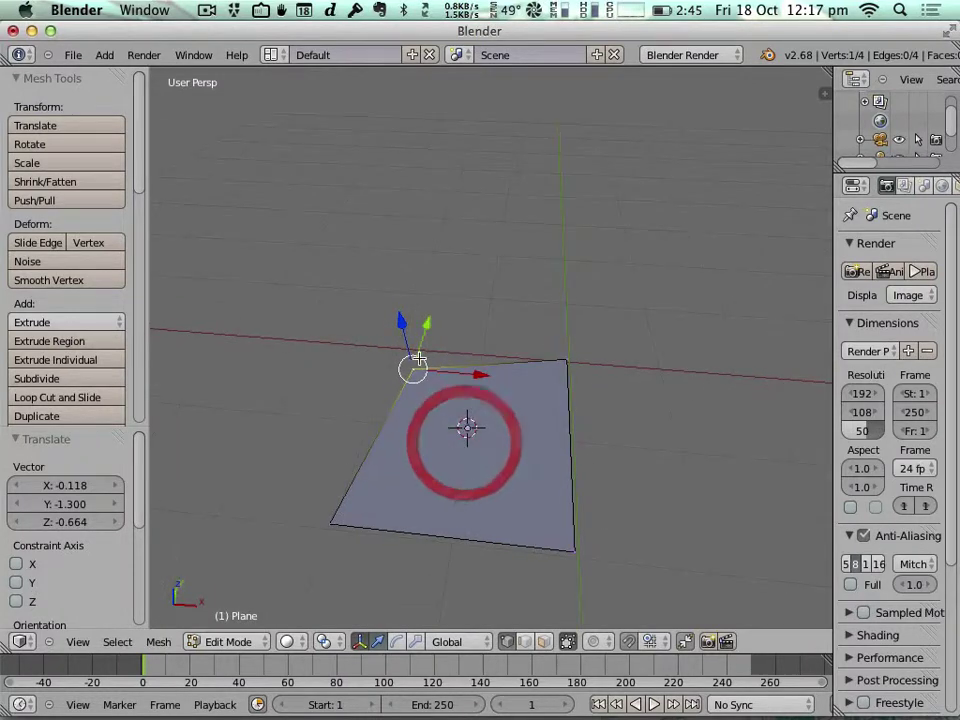
{"action": "key", "text": "g"}
{"action": "left_click", "coordinate": [401, 254]}
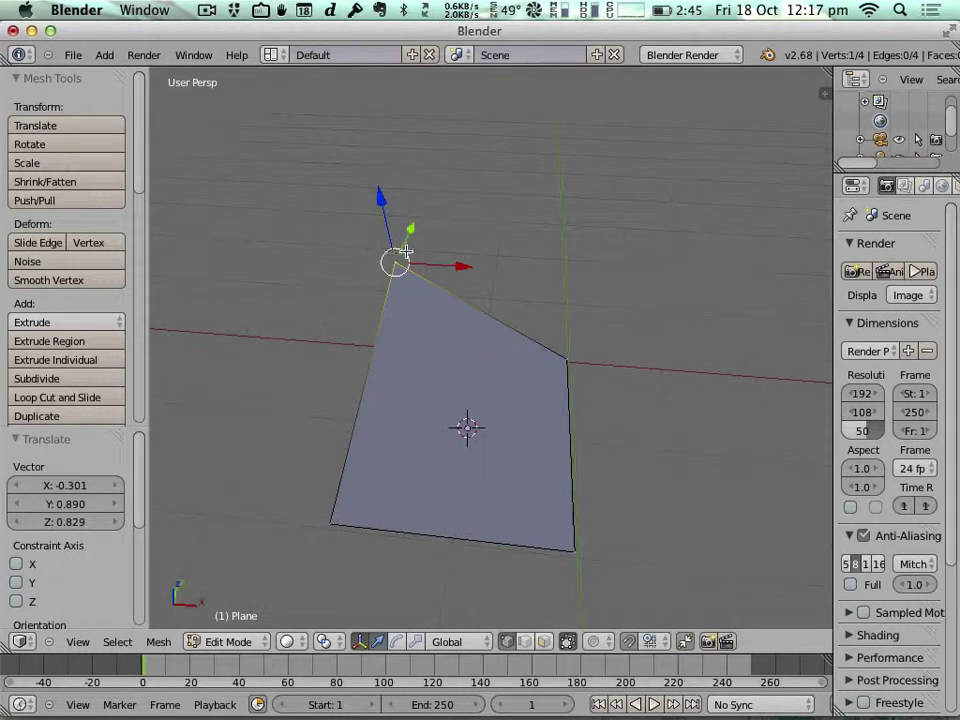
{"action": "key", "text": "g"}
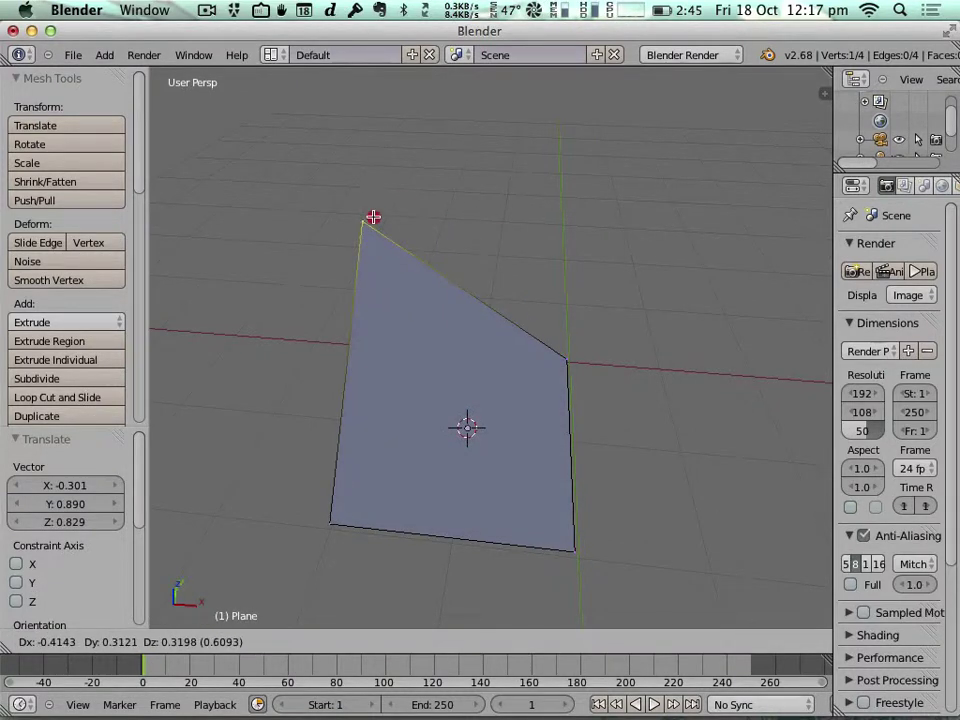
{"action": "left_click", "coordinate": [367, 247]}
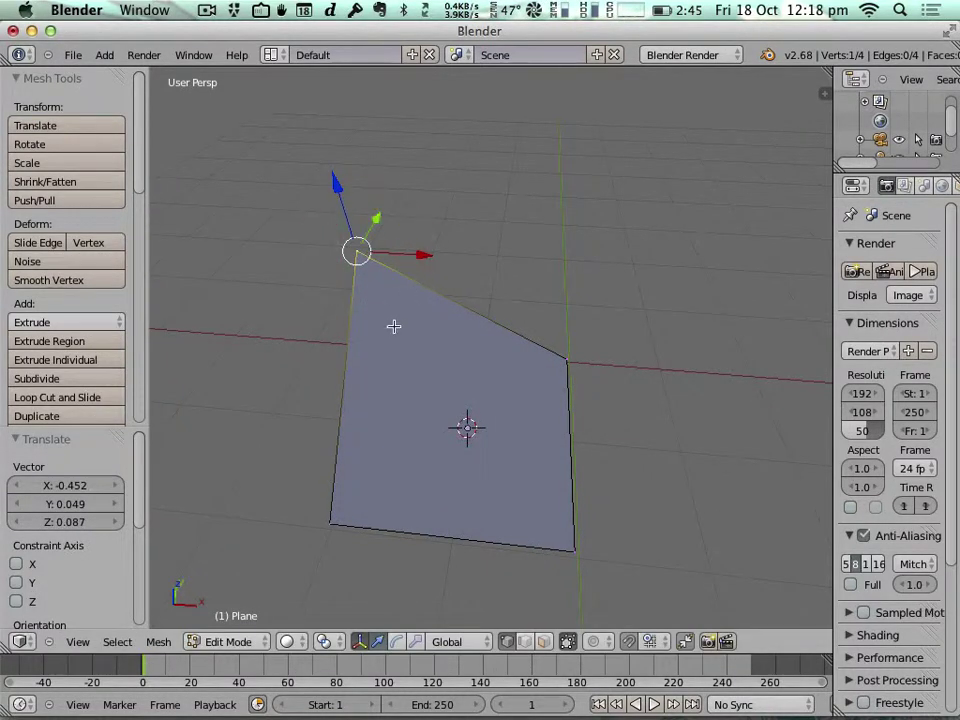
Lower the top vertex to Z -0.962, then raise it to Z 0.722
{"action": "middle_click_drag", "start_coordinate": [392, 326], "coordinate": [395, 257]}
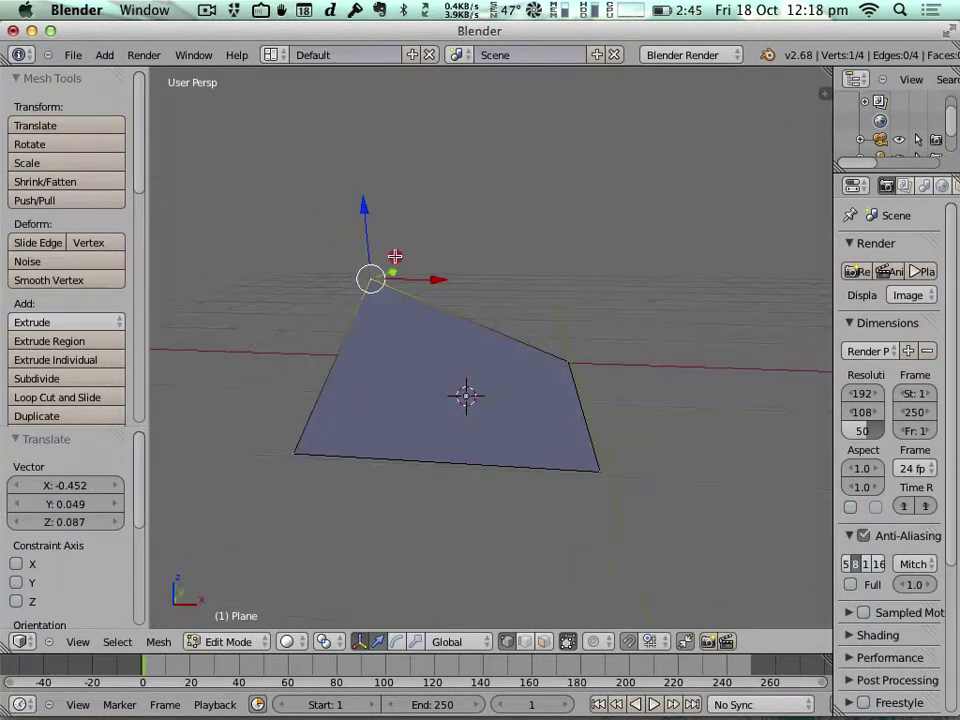
{"action": "right_click", "coordinate": [397, 268]}
{"action": "key", "text": "g"}
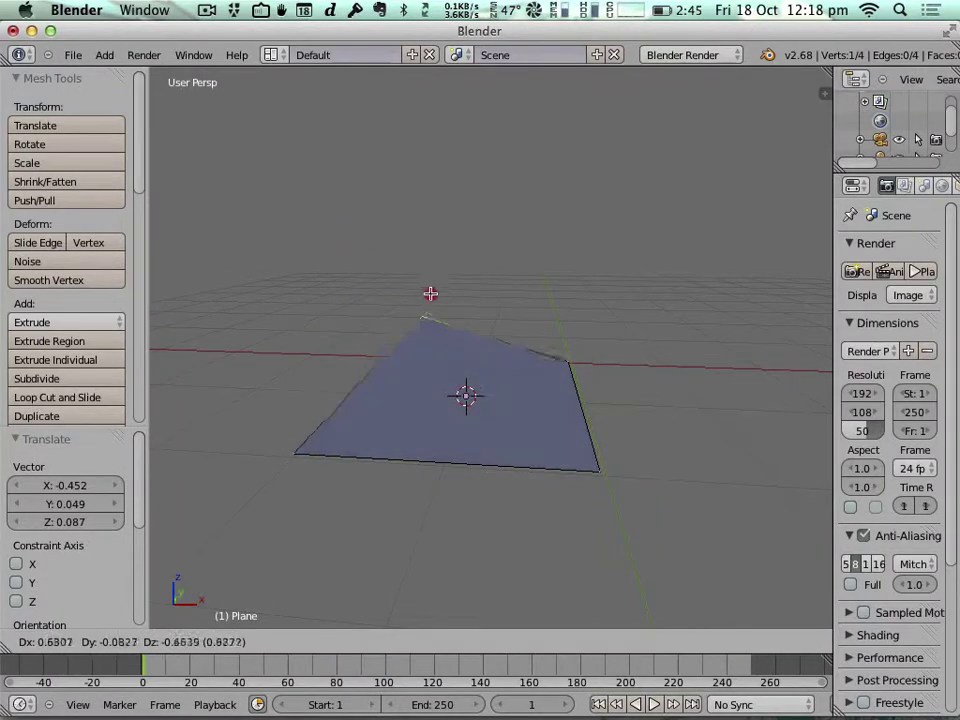
{"action": "left_click", "coordinate": [352, 354]}
{"action": "mouse_move", "coordinate": [352, 354]}
{"action": "middle_mouse_down"}
{"action": "mouse_move", "coordinate": [525, 328]}
{"action": "mouse_move", "coordinate": [371, 334]}
{"action": "mouse_move", "coordinate": [338, 365]}
{"action": "middle_mouse_up"}
{"action": "key", "text": "g"}
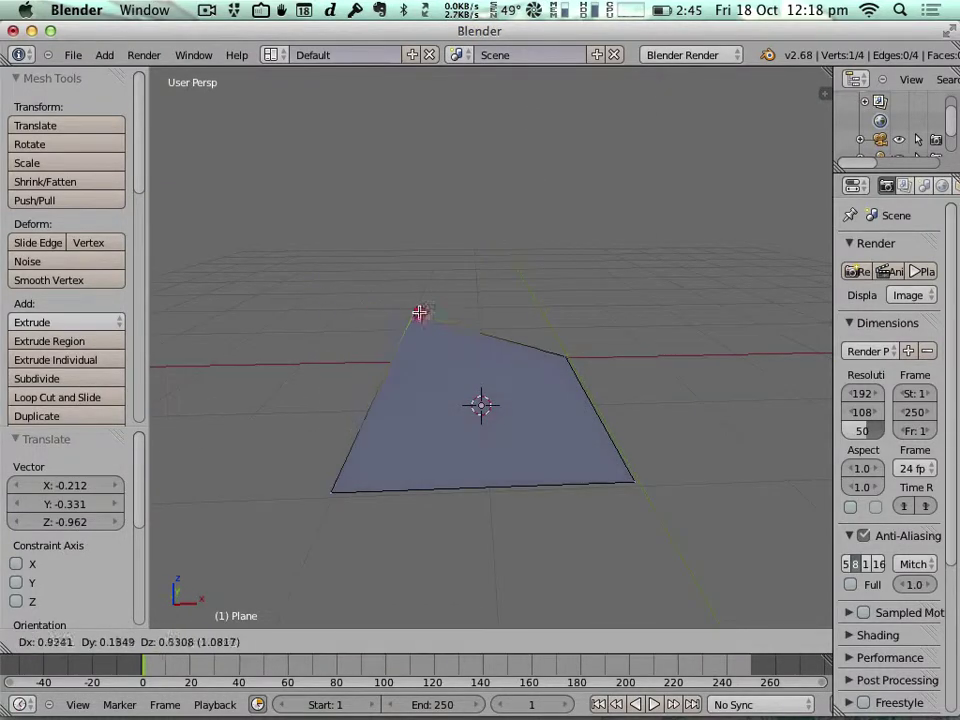
{"action": "left_click", "coordinate": [362, 296]}
In top view, move the top-left vertex again, then switch back to perspective
{"action": "left_click", "coordinate": [77, 641]}
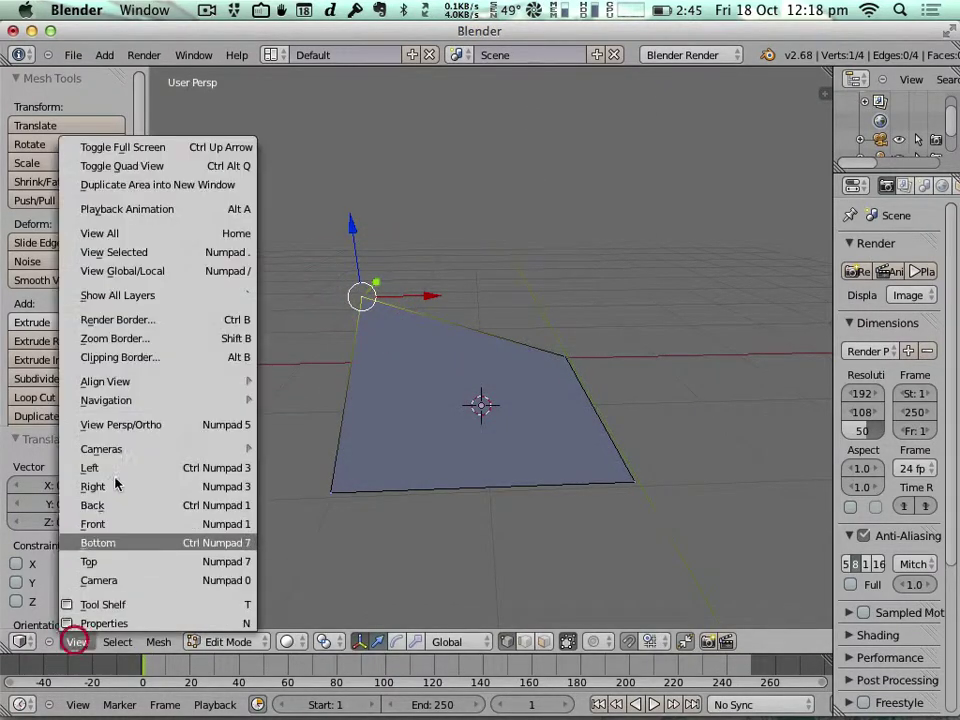
{"action": "left_click", "coordinate": [178, 561]}
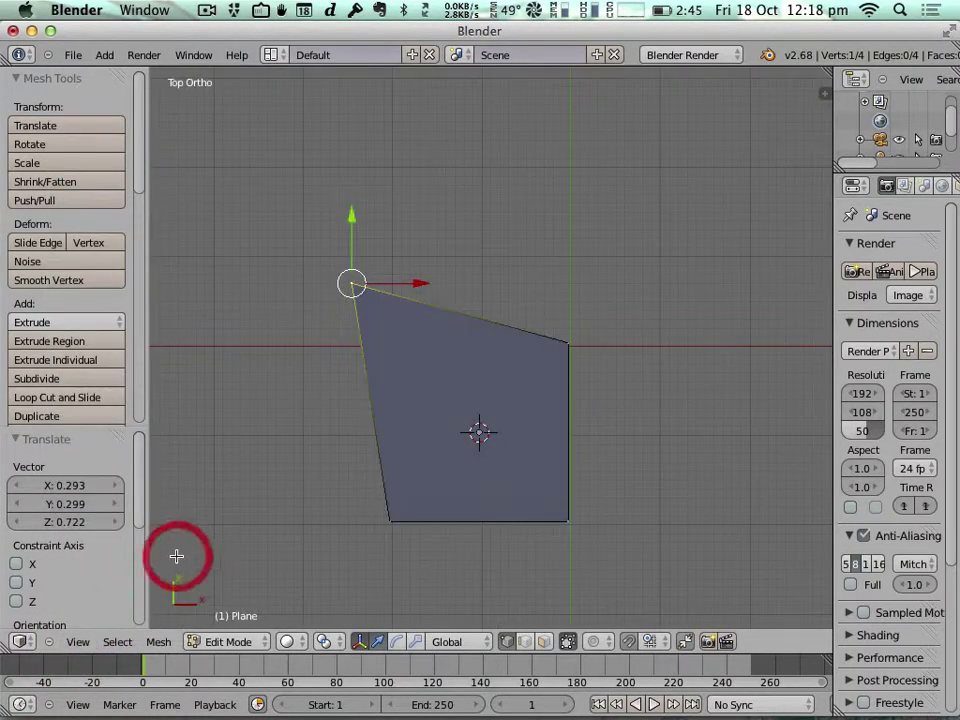
{"action": "key", "text": "g"}
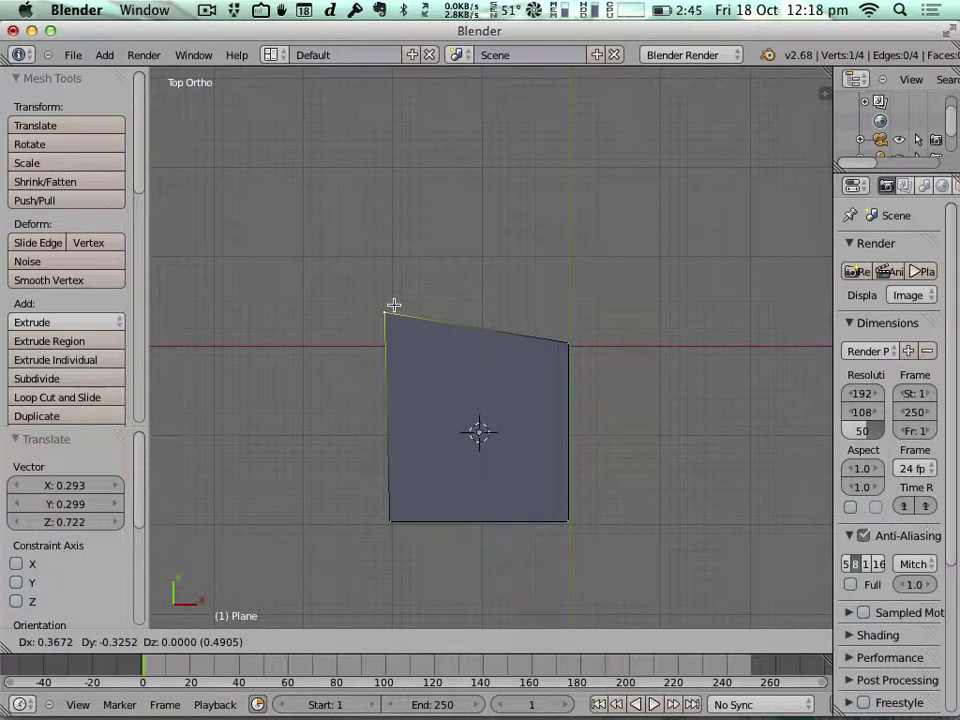
{"action": "left_click", "coordinate": [355, 258]}
{"action": "key", "text": "KP_5"}
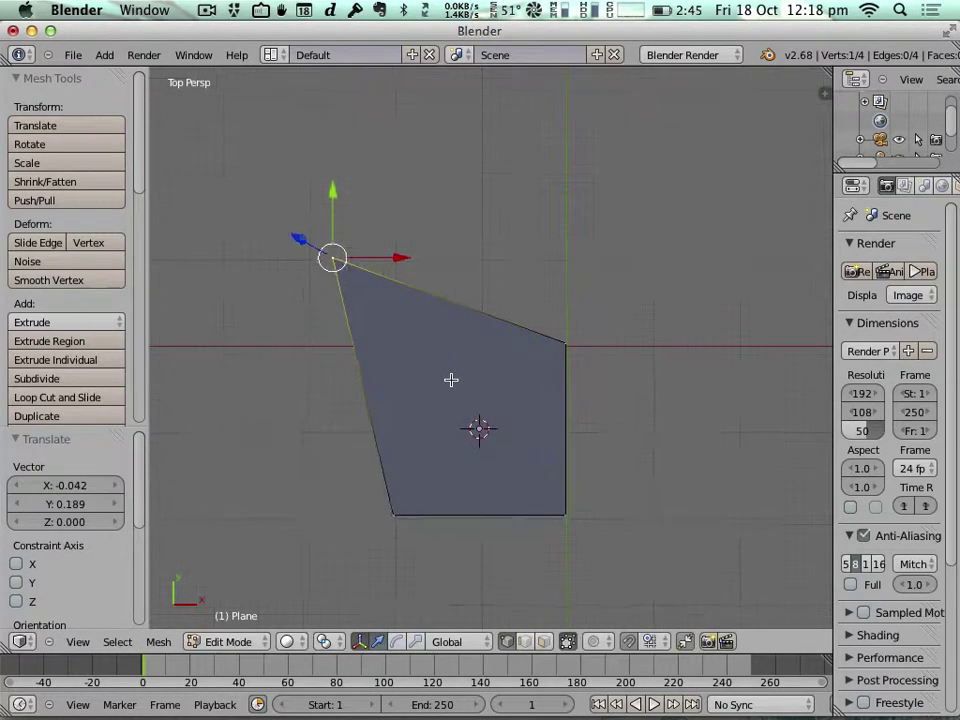
{"action": "middle_click_drag", "start_coordinate": [451, 379], "coordinate": [450, 375]}
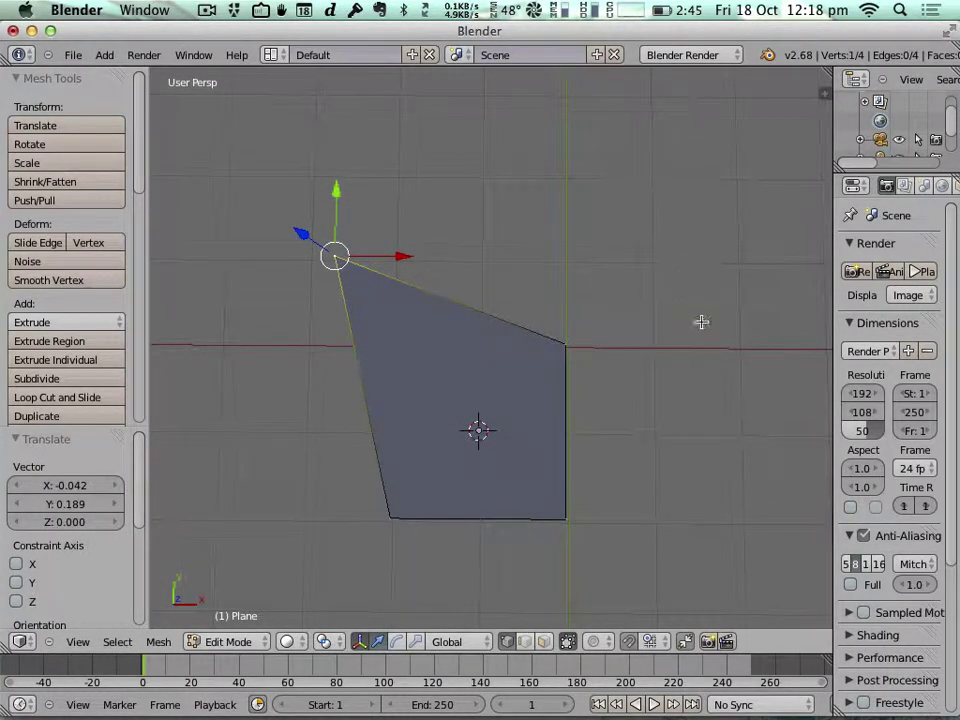
Pull the corner vertex further up-left to X -0.503, Y 0.733, Z 0.031
{"action": "key", "text": "g"}
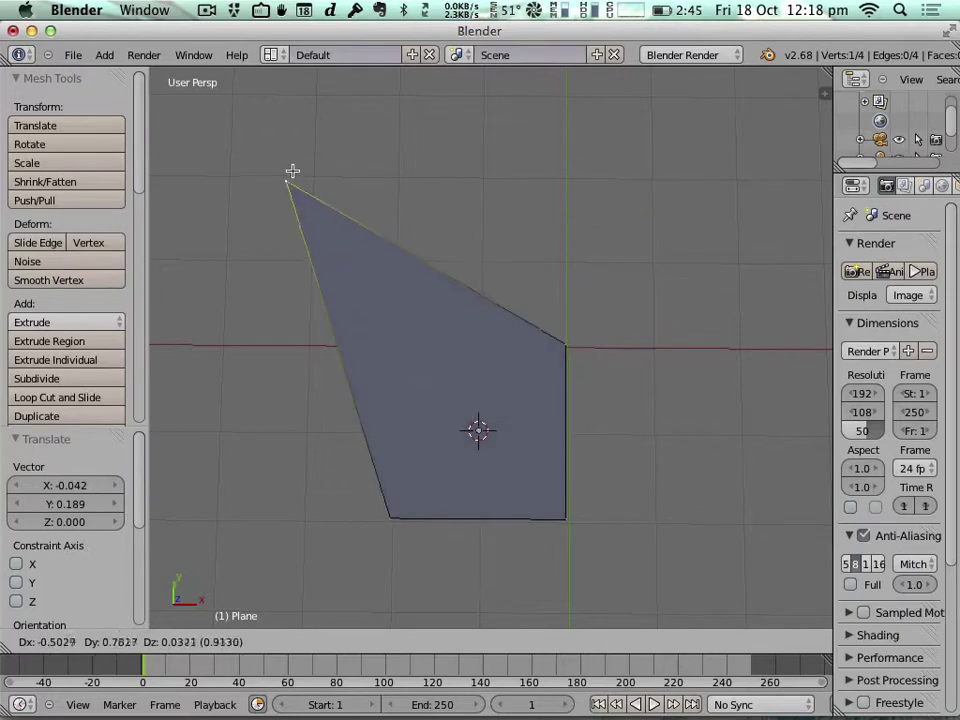
{"action": "left_click", "coordinate": [294, 171]}
{"action": "middle_click_drag", "start_coordinate": [381, 287], "coordinate": [399, 253]}
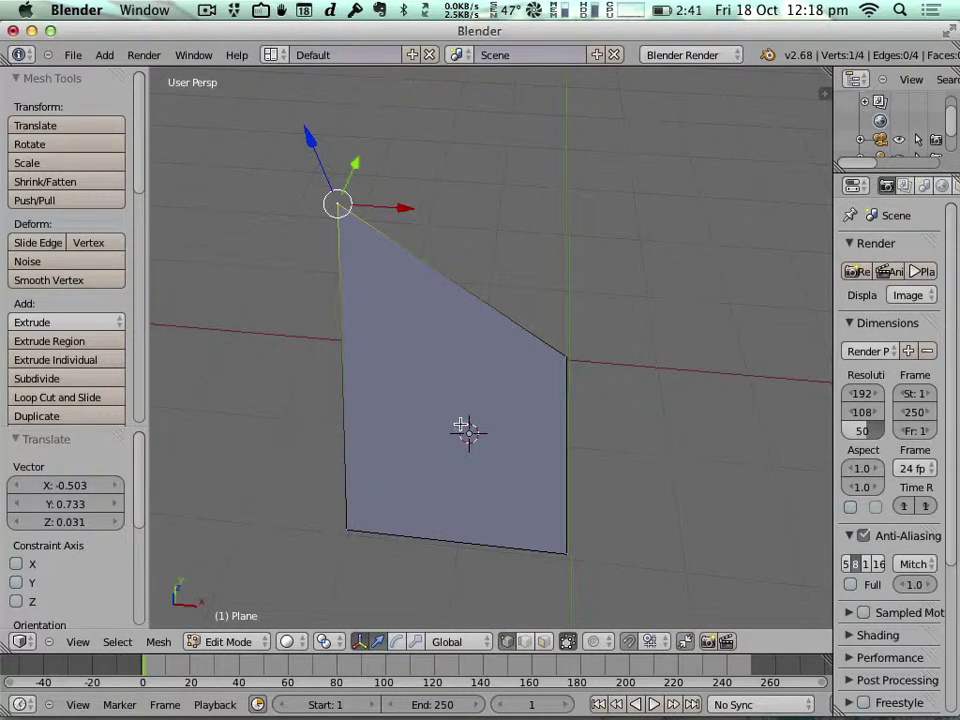
{"action": "middle_click_drag", "start_coordinate": [461, 425], "coordinate": [438, 373]}
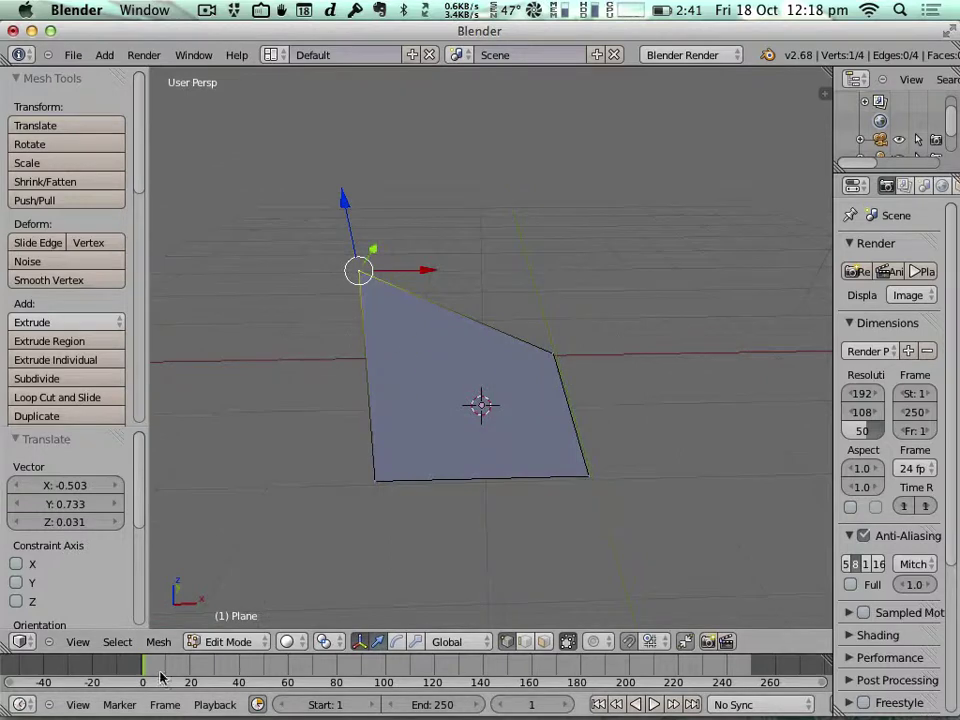
In top view, slide the top vertex 1.221 along X
{"action": "left_click", "coordinate": [77, 641]}
{"action": "left_click", "coordinate": [147, 561]}
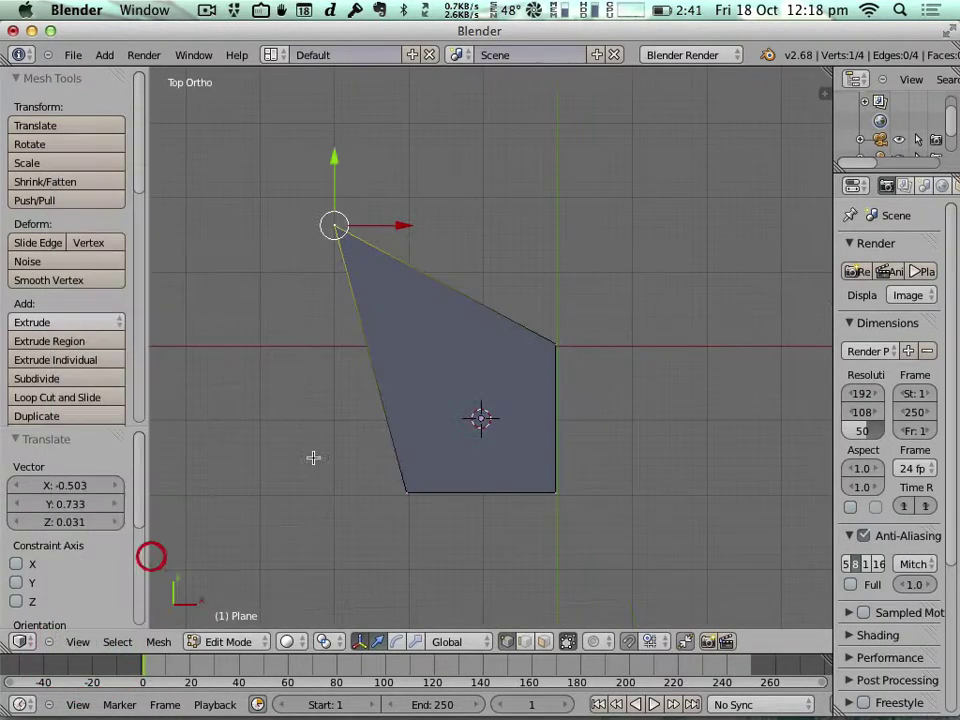
{"action": "left_click_drag", "start_coordinate": [377, 224], "coordinate": [467, 225]}
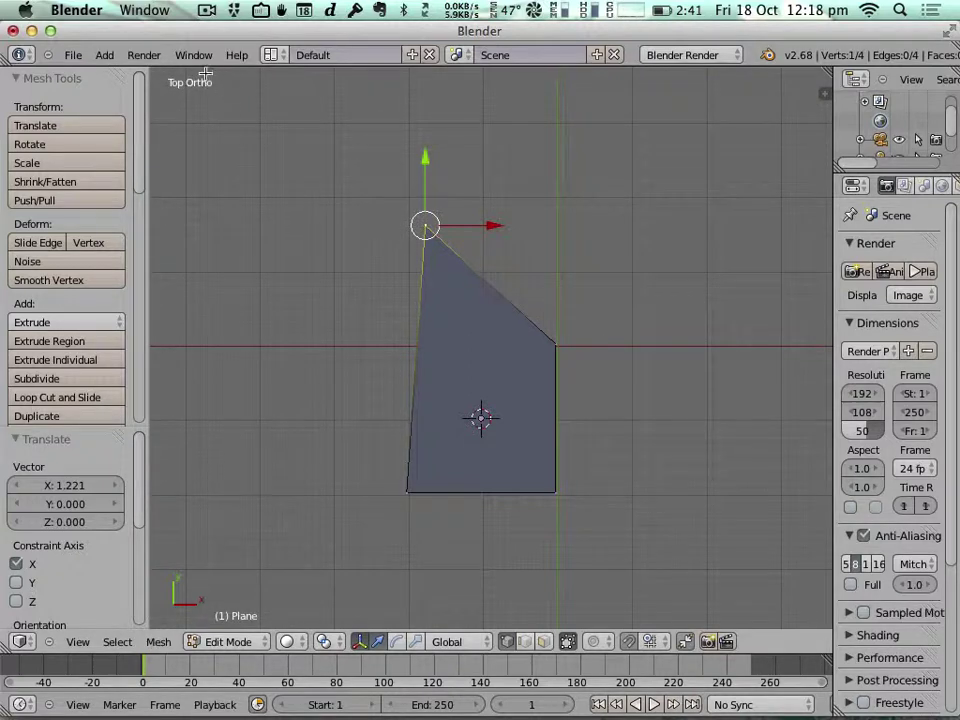
Toggle the view to perspective and back to orthographic
{"action": "left_click", "coordinate": [77, 641]}
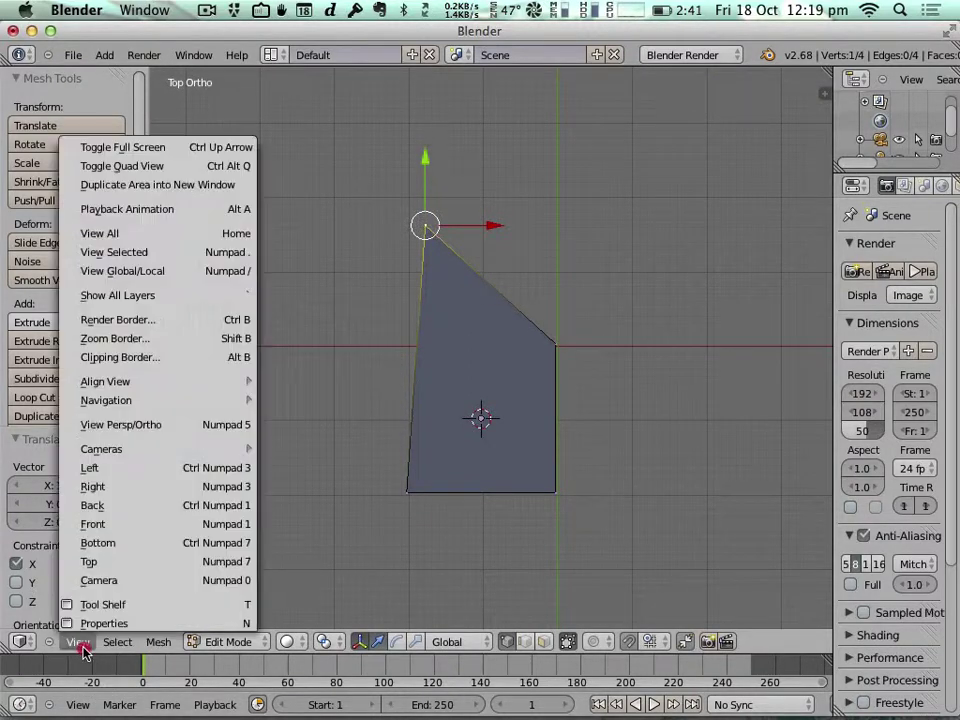
{"action": "left_click", "coordinate": [189, 424]}
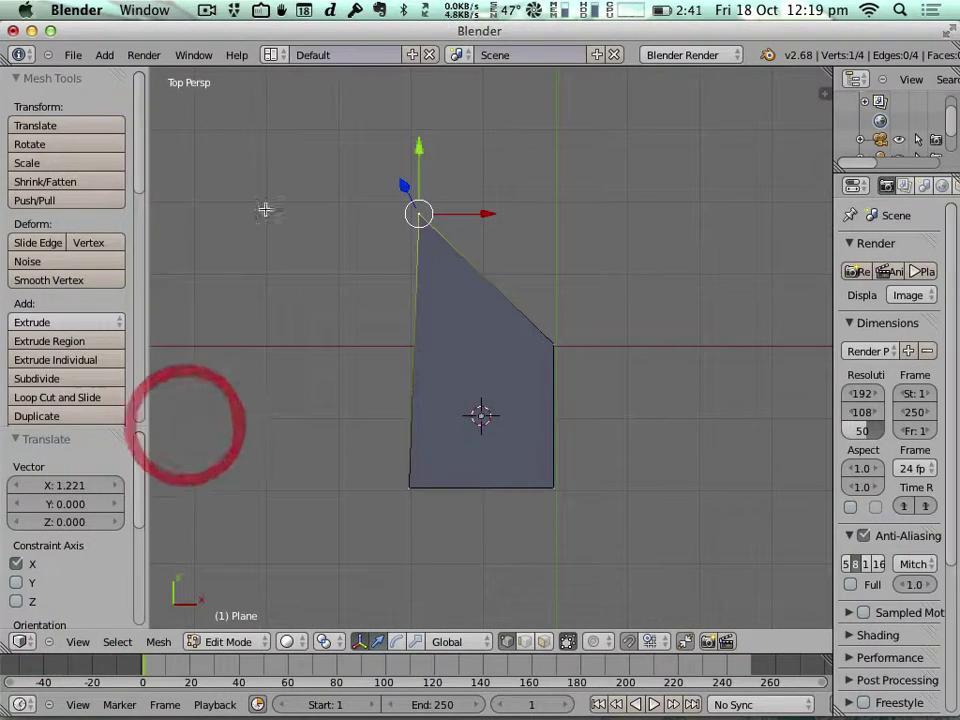
{"action": "left_click", "coordinate": [79, 644]}
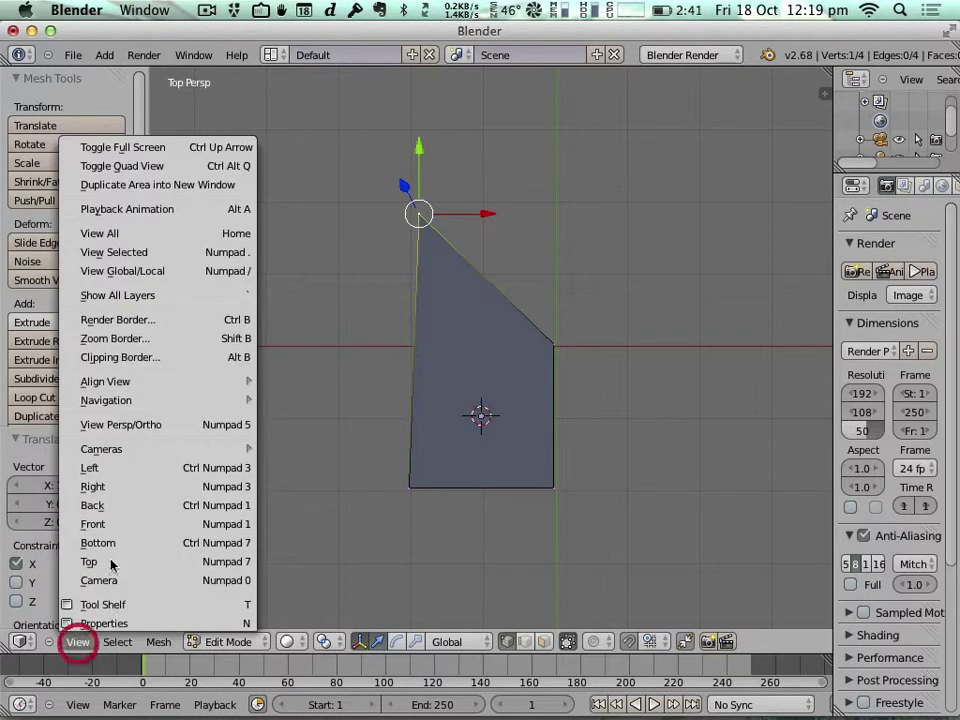
{"action": "left_click", "coordinate": [155, 430]}
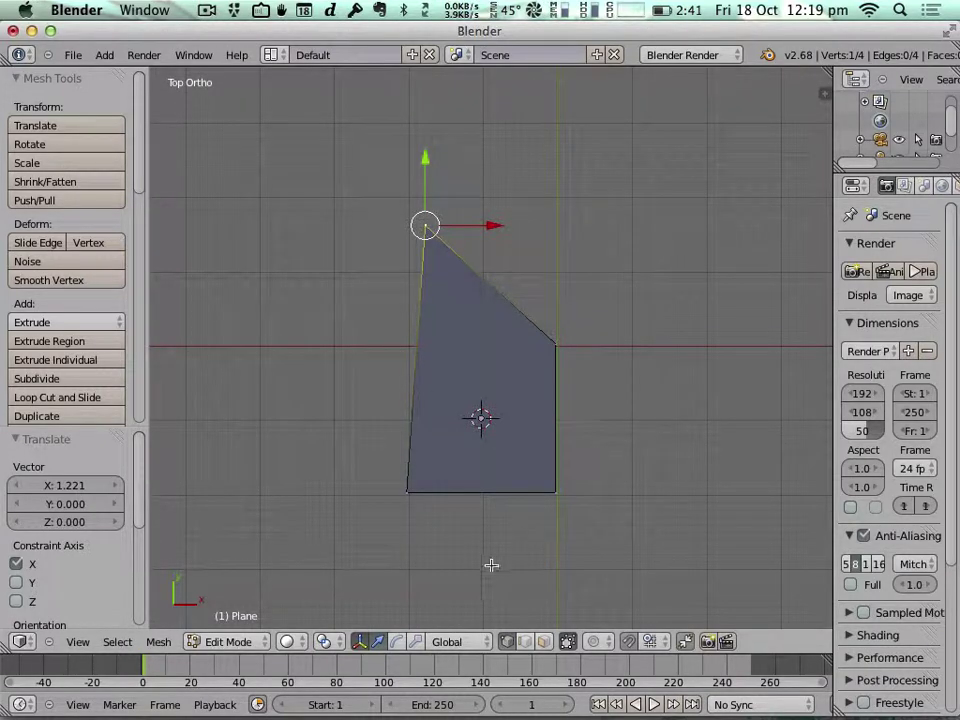
{"action": "left_click", "coordinate": [228, 641]}
{"action": "left_click", "coordinate": [252, 604]}
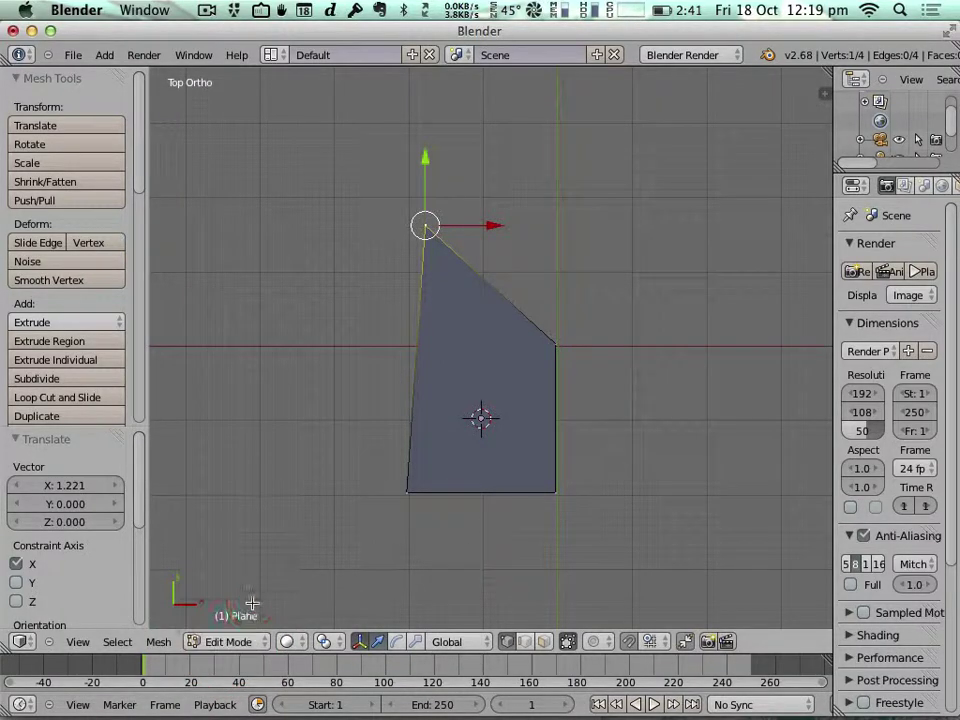
Return to Object Mode and delete the reshaped plane
{"action": "left_click", "coordinate": [242, 639]}
{"action": "left_click", "coordinate": [242, 624]}
{"action": "key", "text": "x"}
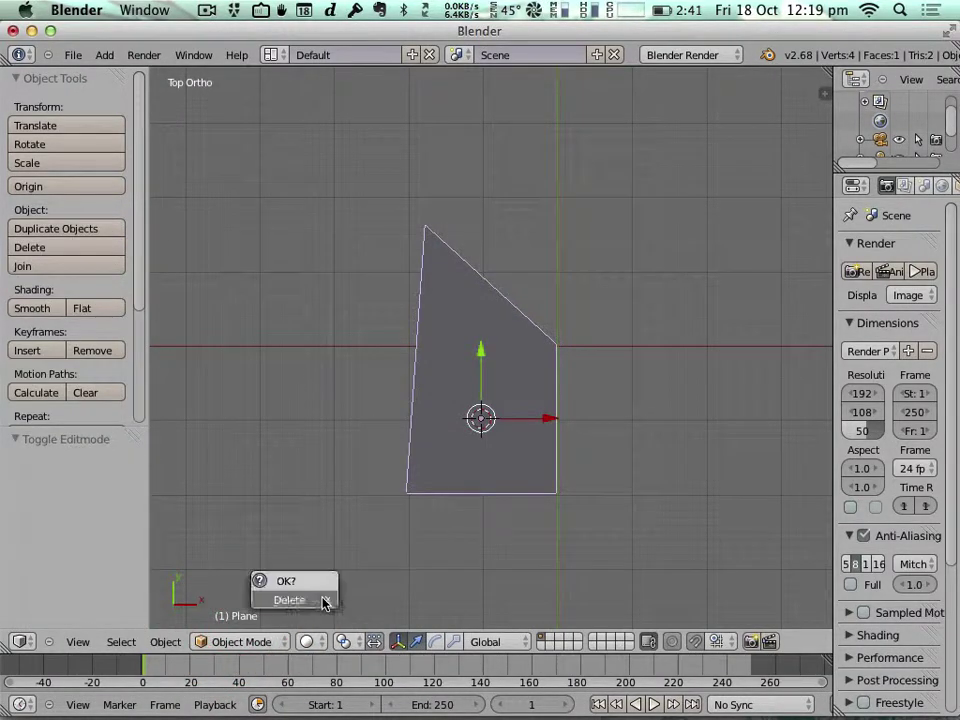
{"action": "key", "text": "Return"}
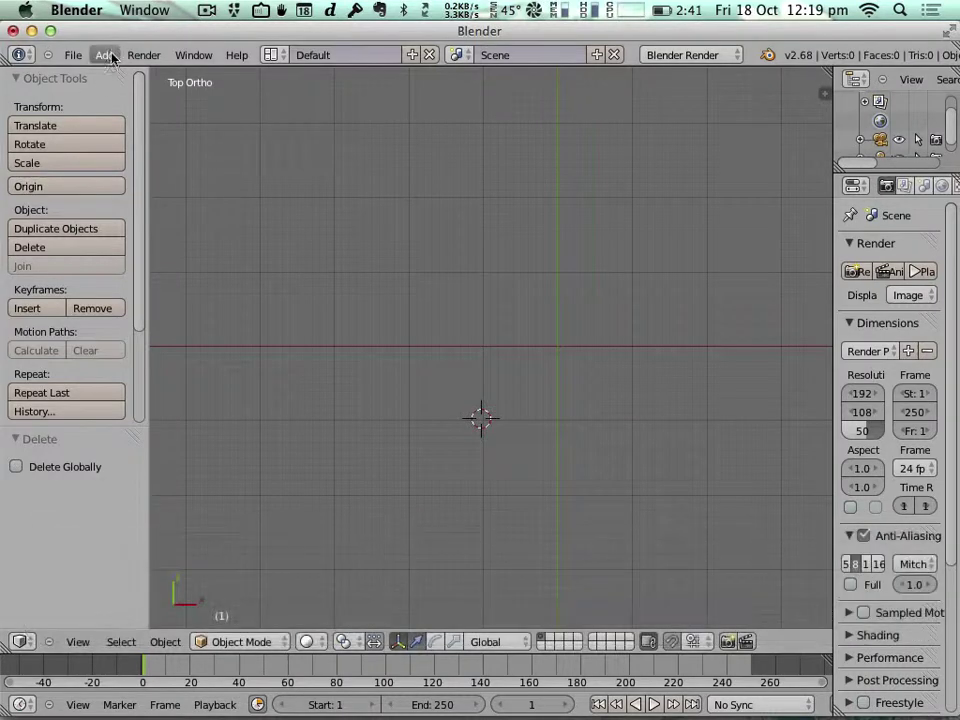
Add a Suzanne monkey mesh, frame it in view, and switch it to Edit Mode
{"action": "left_click", "coordinate": [106, 55]}
{"action": "left_click", "coordinate": [106, 55]}
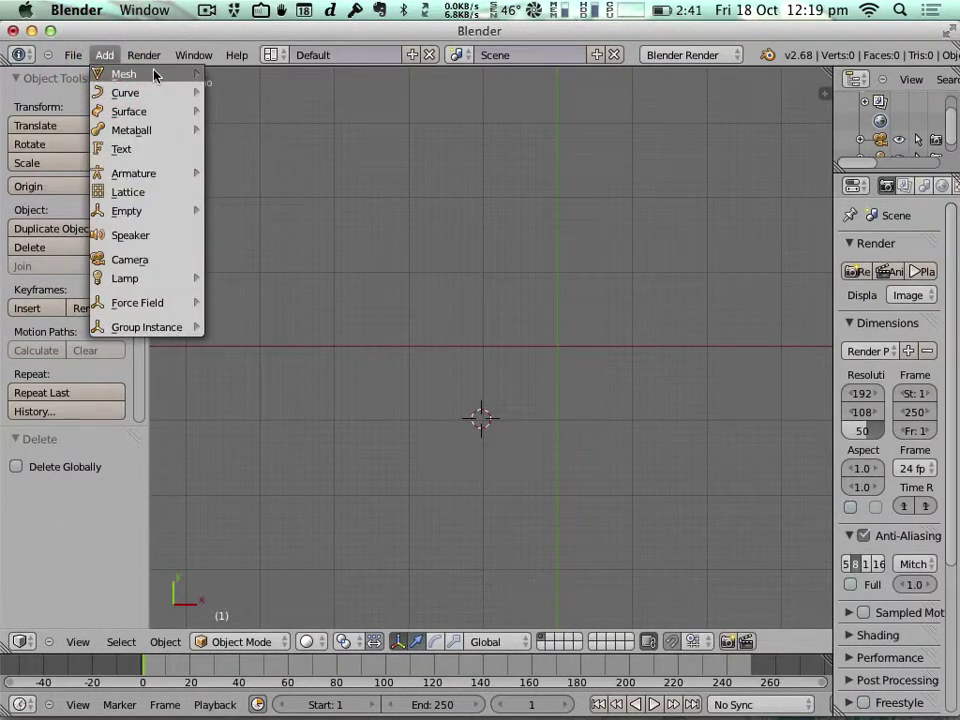
{"action": "mouse_move", "coordinate": [155, 75]}
{"action": "left_click", "coordinate": [279, 236]}
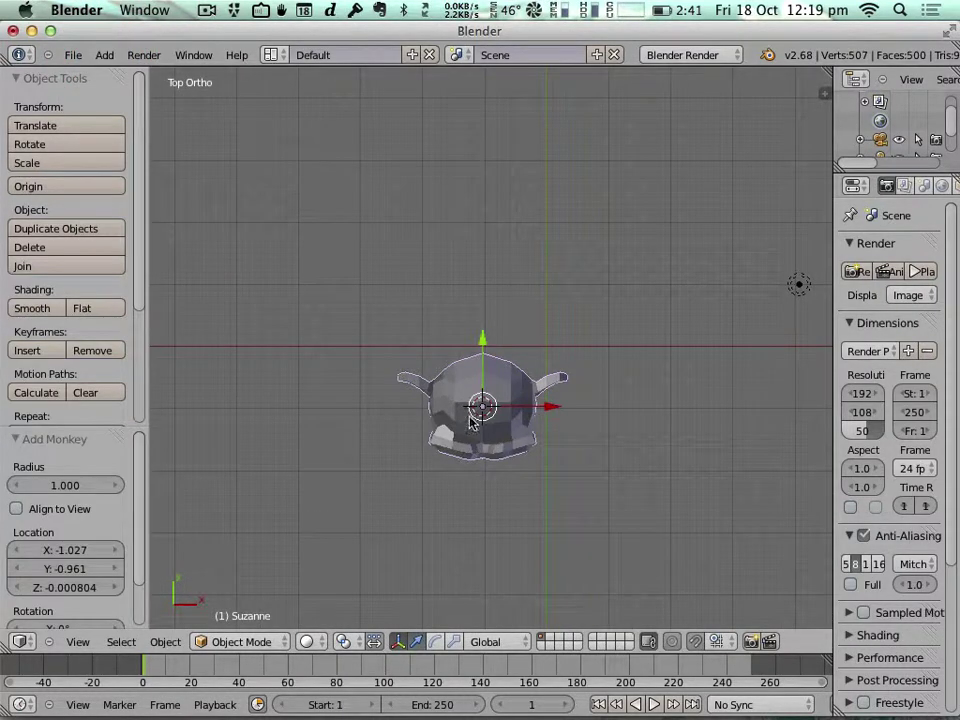
{"action": "scroll", "coordinate": [486, 394], "scroll_direction": "up", "scroll_amount": 5}
{"action": "scroll", "coordinate": [486, 394], "scroll_direction": "down", "scroll_amount": 4}
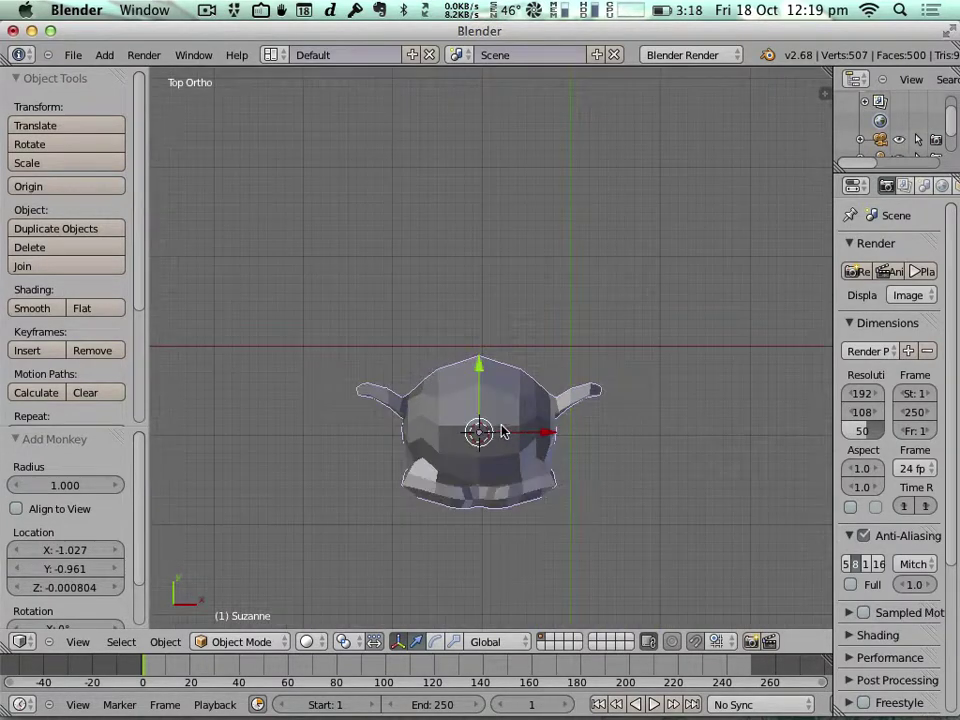
{"action": "scroll", "coordinate": [503, 432], "scroll_direction": "up", "scroll_amount": 1}
{"action": "middle_click_drag", "start_coordinate": [501, 437], "coordinate": [476, 320], "text": "shift"}
{"action": "scroll", "coordinate": [476, 320], "scroll_direction": "up", "scroll_amount": 1}
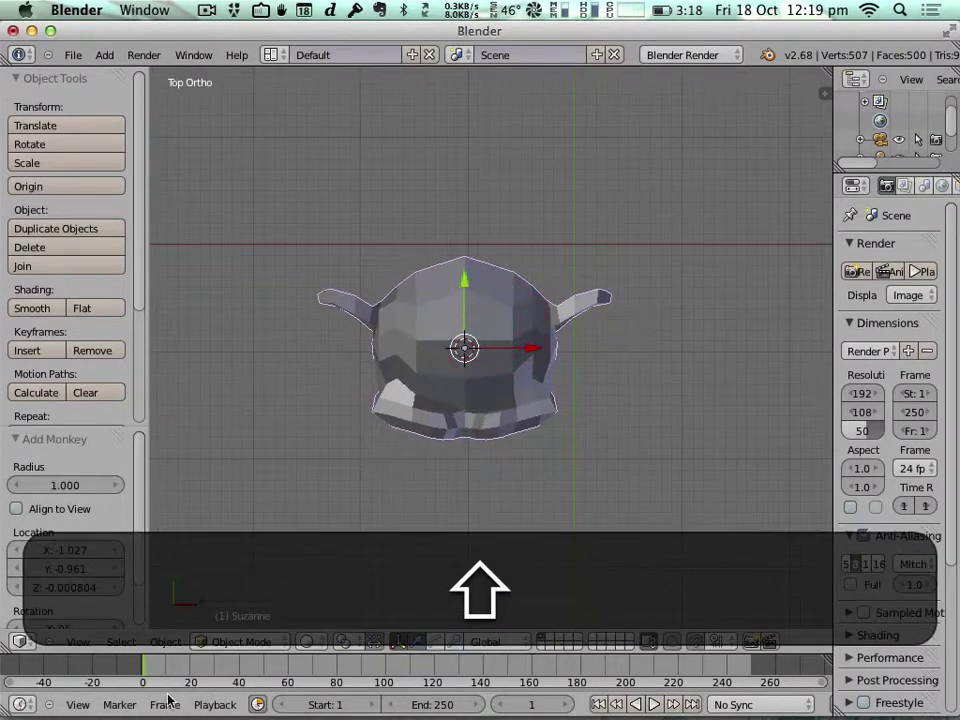
{"action": "left_click", "coordinate": [240, 641]}
{"action": "left_click", "coordinate": [230, 602]}
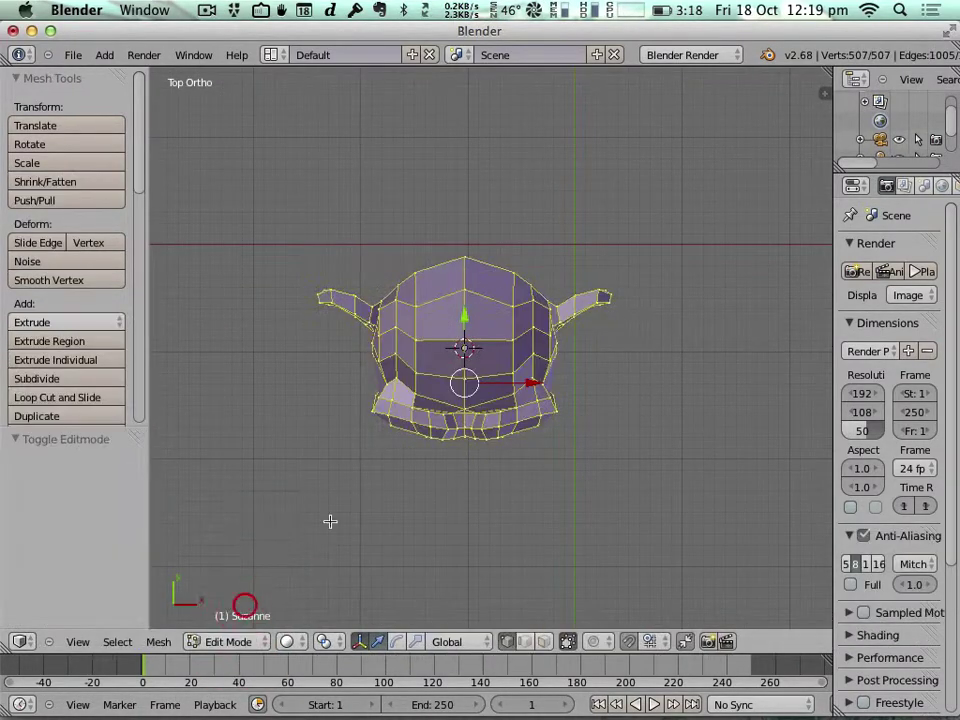
Select a vertex on top of Suzanne's head, pull it into a spike, then move it again
{"action": "right_click", "coordinate": [418, 274]}
{"action": "key", "text": "g"}
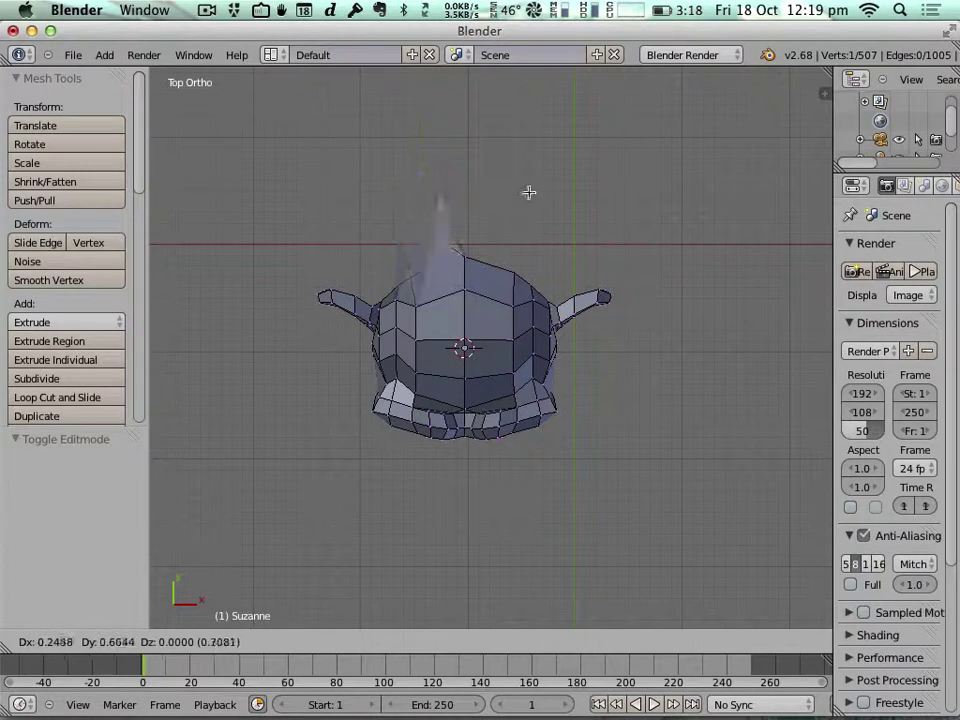
{"action": "left_click", "coordinate": [425, 258]}
{"action": "middle_click_drag", "start_coordinate": [425, 258], "coordinate": [641, 167]}
{"action": "key", "text": "g"}
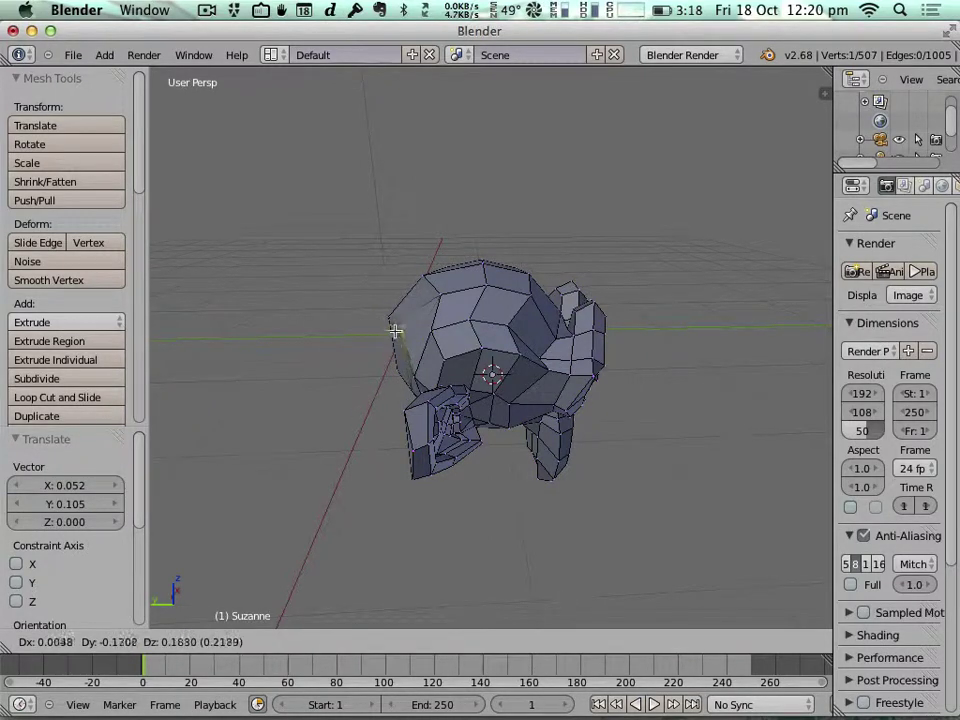
{"action": "left_click", "coordinate": [407, 317]}
Reposition the vertex with the gizmo arrows from several angles, ending at about X 0.004, Y 0.016, Z -0.008
{"action": "middle_click_drag", "start_coordinate": [407, 317], "coordinate": [493, 429]}
{"action": "left_click_drag", "start_coordinate": [493, 429], "coordinate": [482, 439]}
{"action": "middle_click_drag", "start_coordinate": [482, 439], "coordinate": [574, 435]}
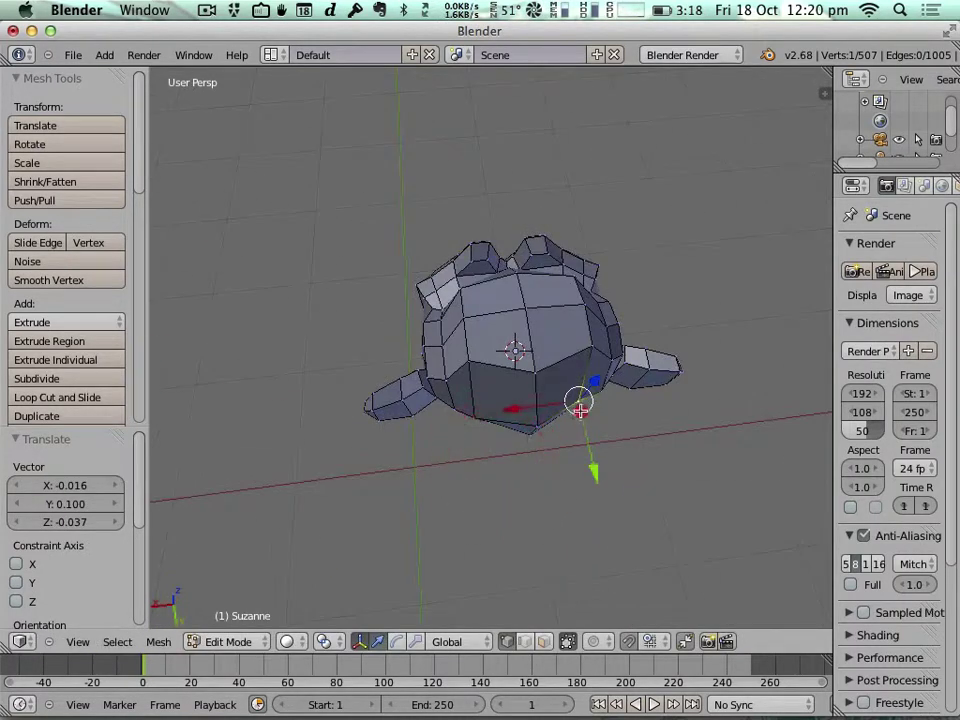
{"action": "left_click_drag", "start_coordinate": [580, 409], "coordinate": [572, 402]}
{"action": "middle_click_drag", "start_coordinate": [572, 402], "coordinate": [386, 364]}
{"action": "left_click_drag", "start_coordinate": [540, 316], "coordinate": [557, 343]}
{"action": "middle_click_drag", "start_coordinate": [557, 343], "coordinate": [437, 323]}
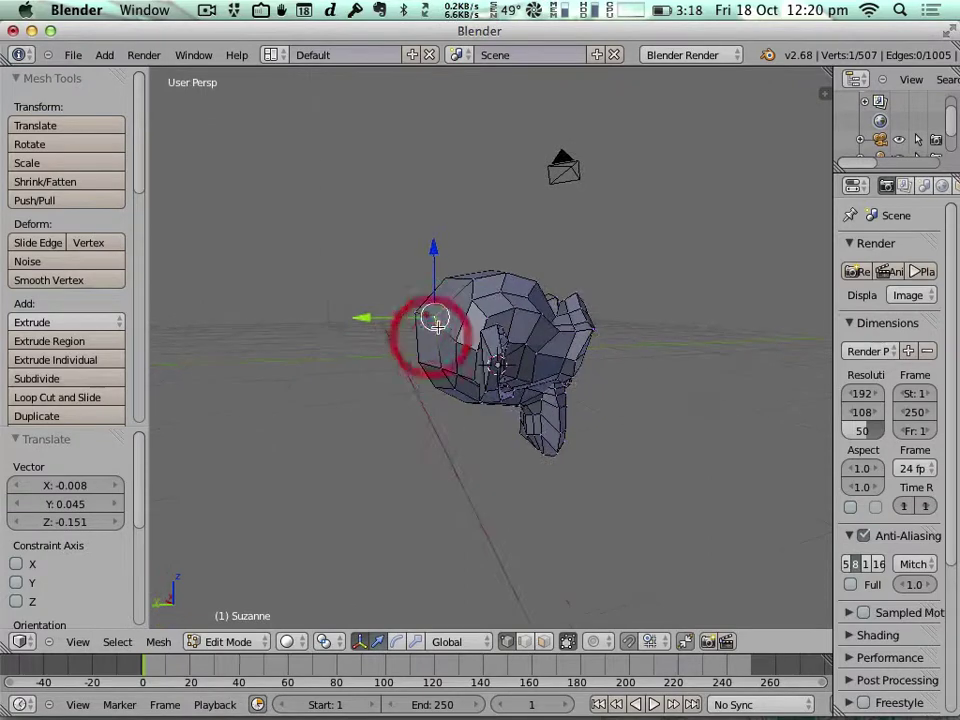
{"action": "left_click_drag", "start_coordinate": [437, 323], "coordinate": [435, 321]}
{"action": "middle_click_drag", "start_coordinate": [435, 321], "coordinate": [263, 339]}
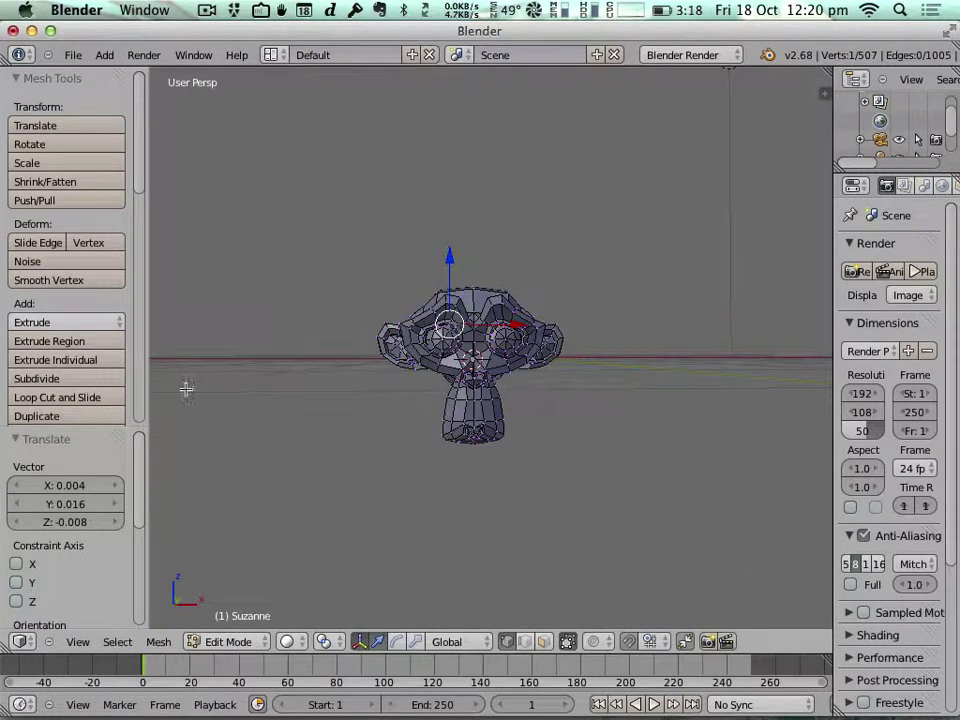
Switch to Top view and start pulling the vertex along Y and back
{"action": "left_click", "coordinate": [77, 641]}
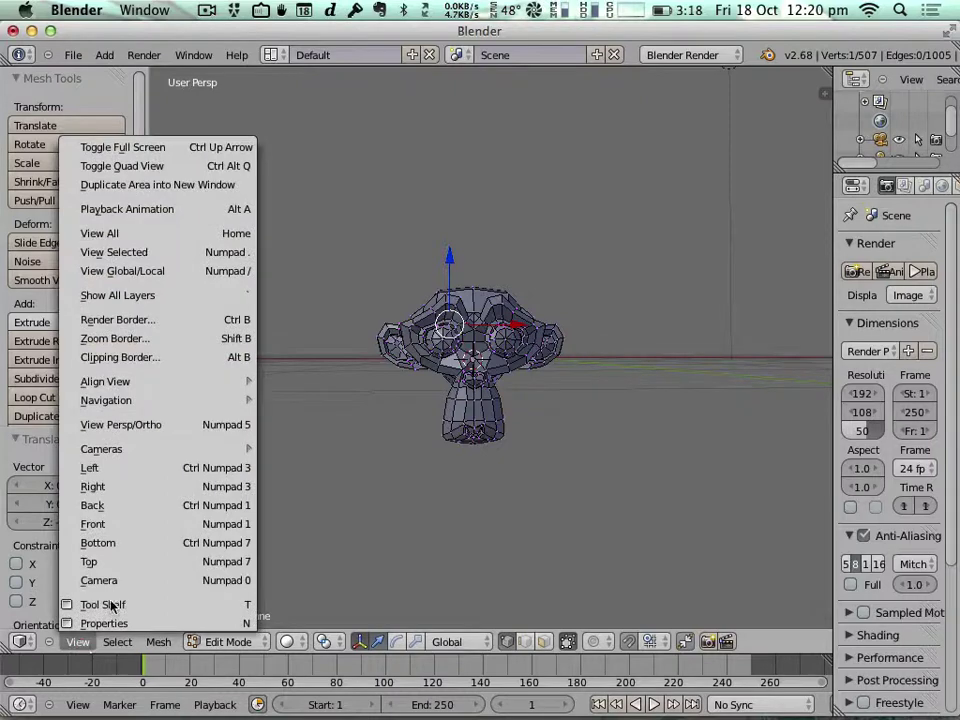
{"action": "left_click", "coordinate": [147, 560]}
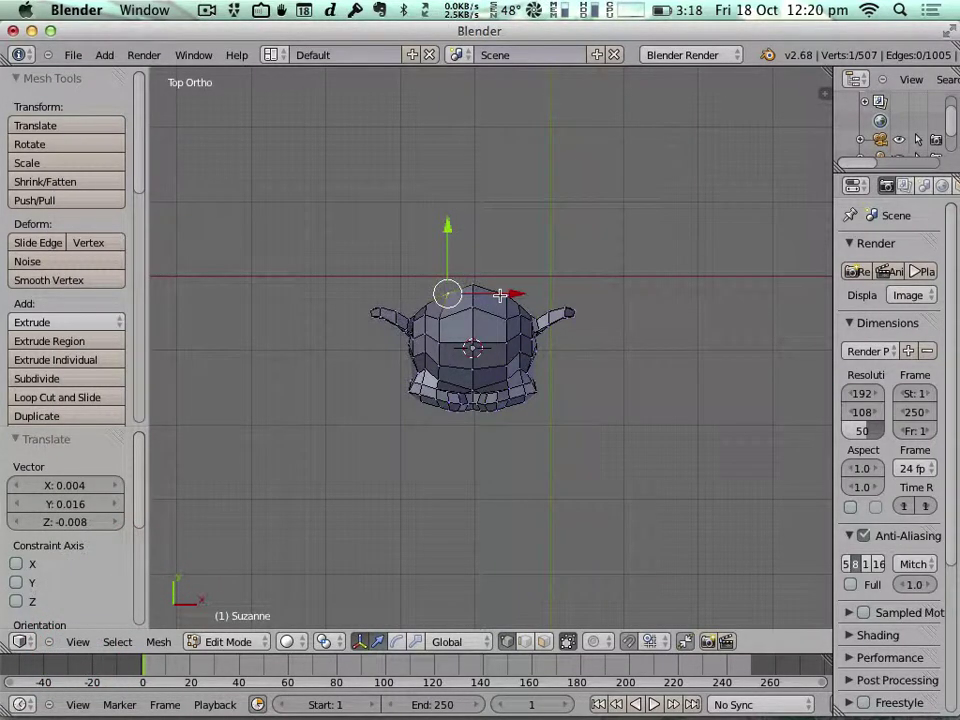
{"action": "mouse_move", "coordinate": [446, 233]}
{"action": "left_mouse_down"}
{"action": "mouse_move", "coordinate": [446, 169]}
{"action": "mouse_move", "coordinate": [449, 238]}
{"action": "left_mouse_up"}
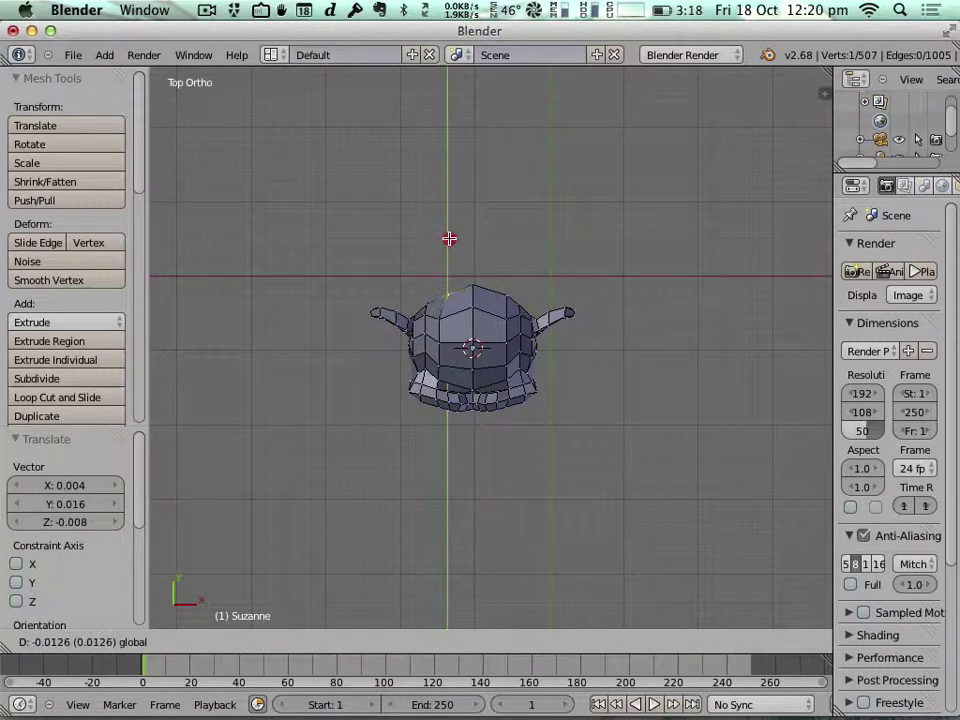